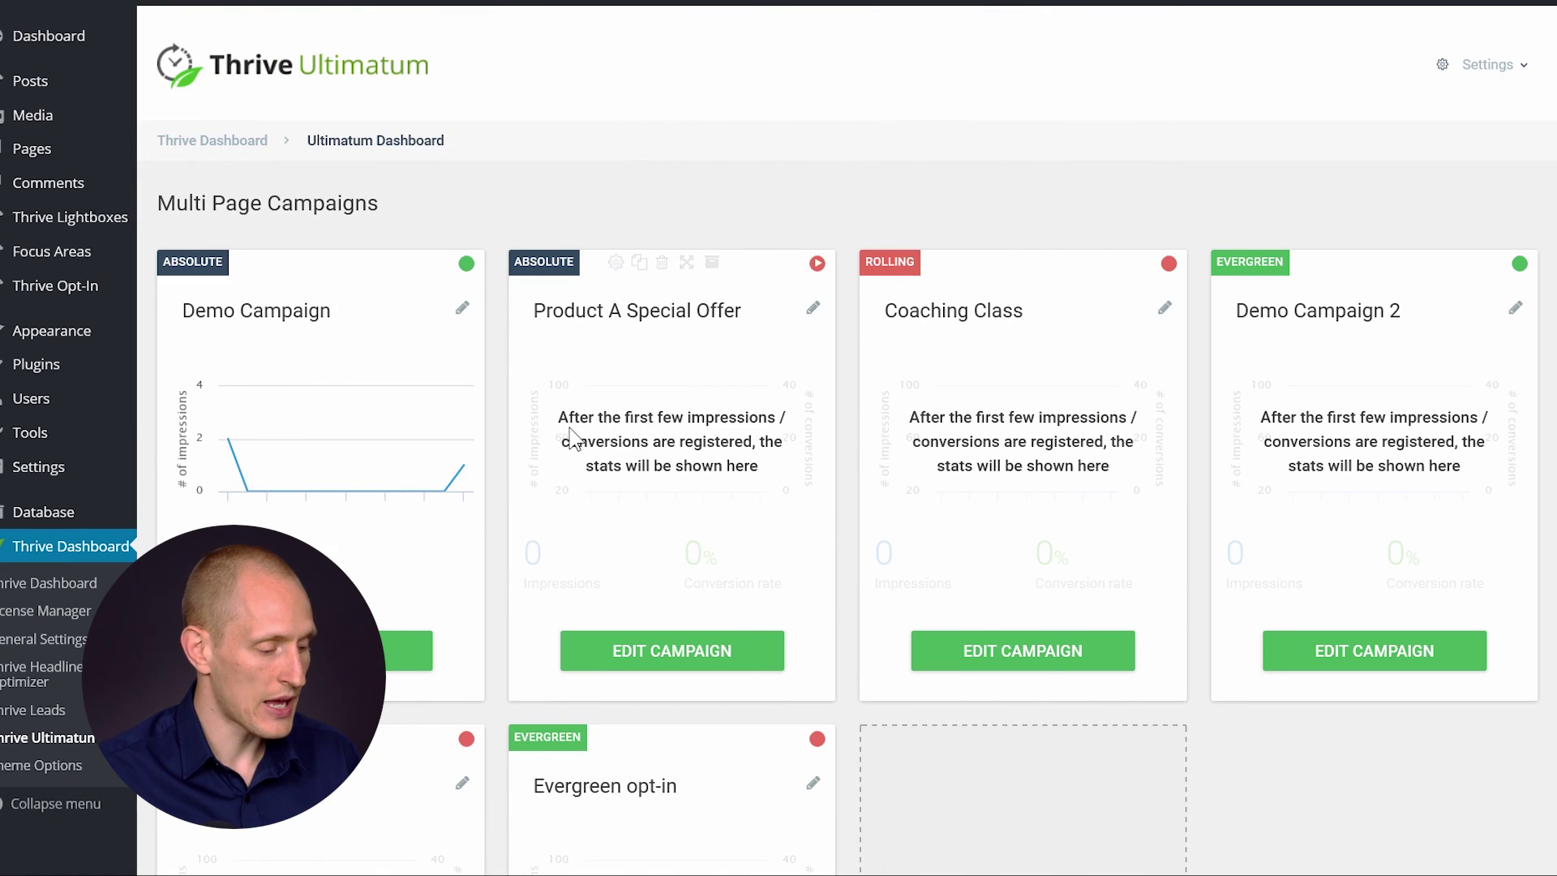
Open the Demo Campaign and add a new Shortcode design named 'Demo Countdown'
click(324, 650)
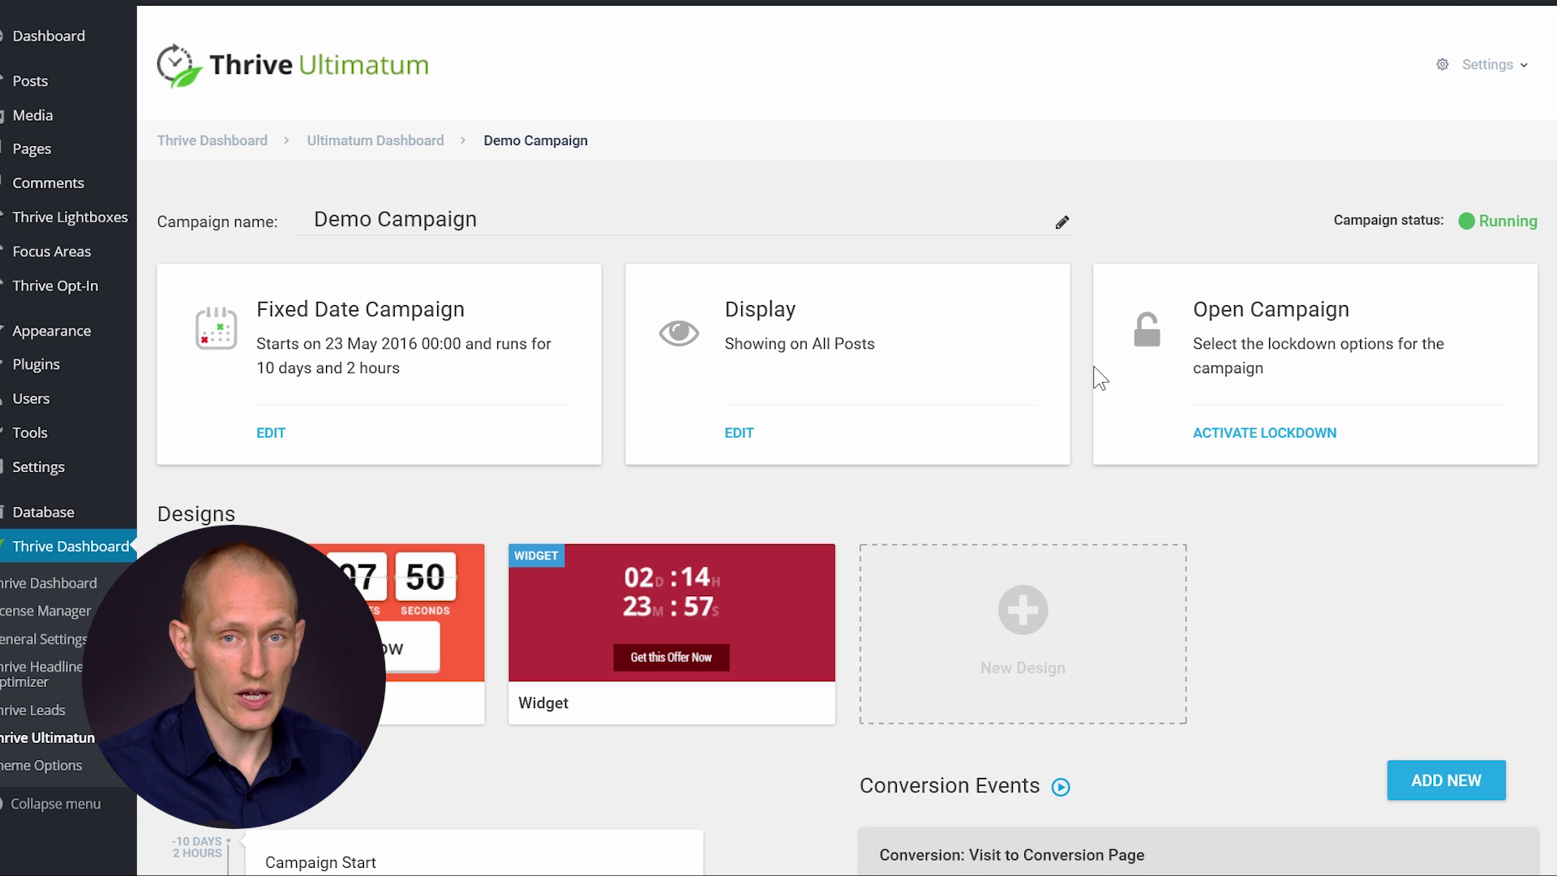
scroll(937, 443, down, 3)
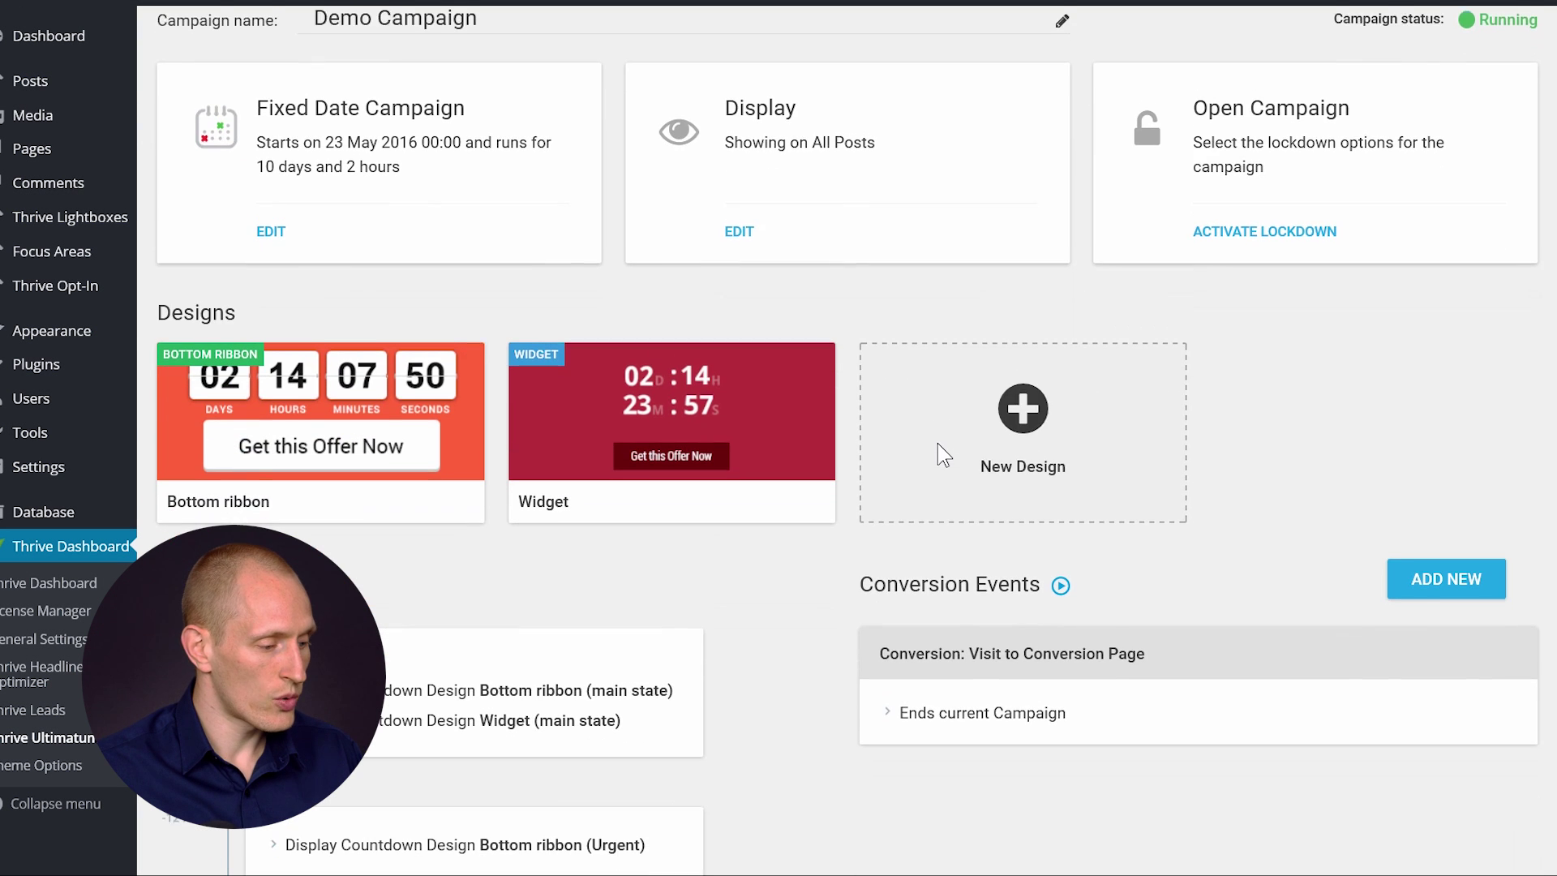
mouse_move(151, 293)
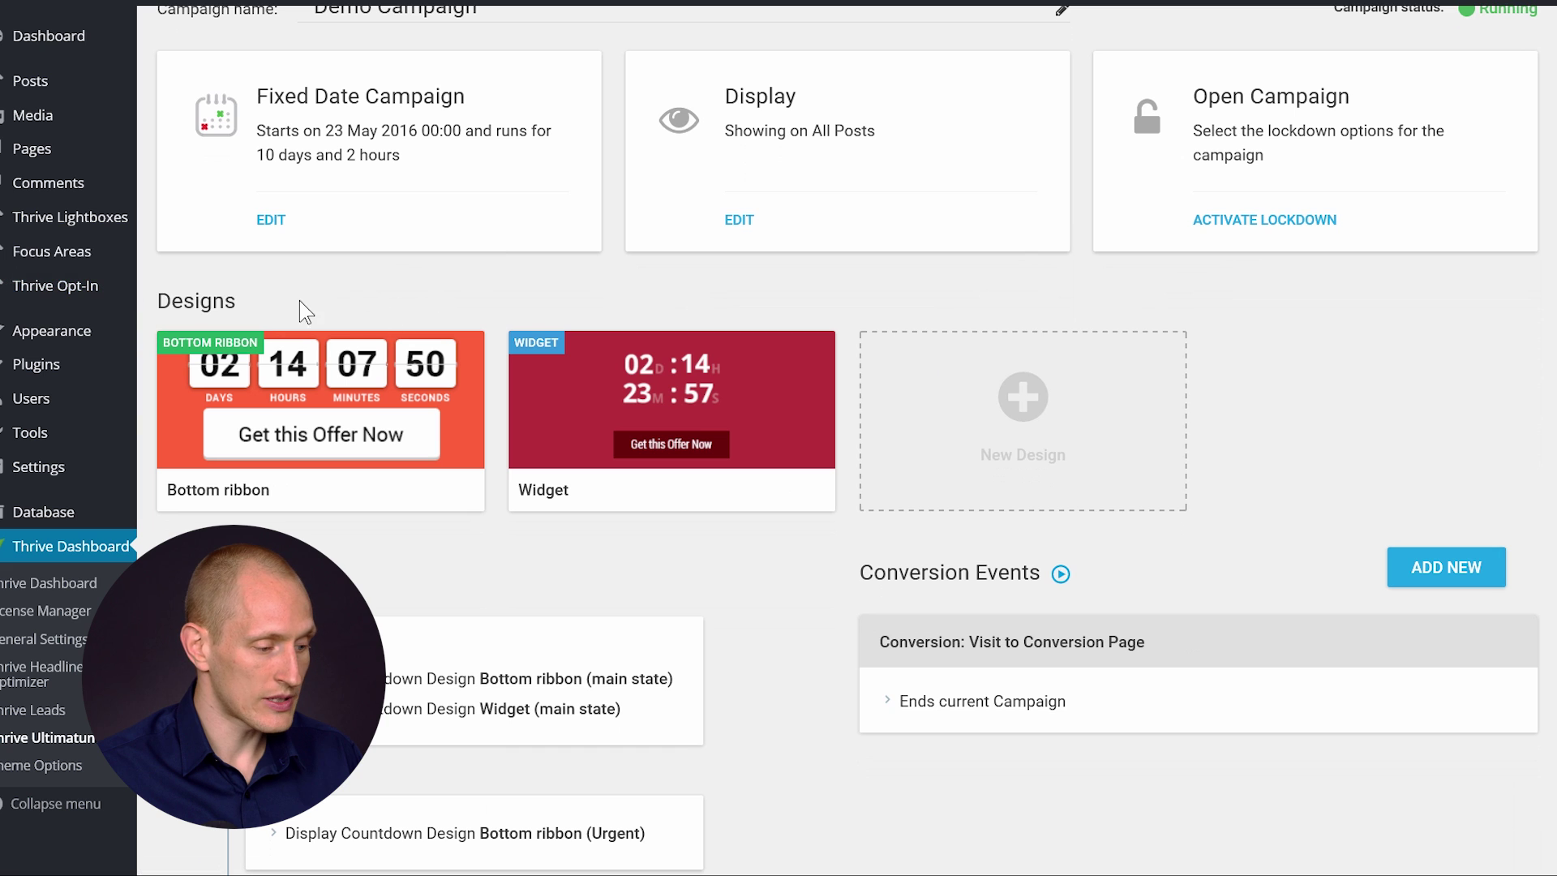
click(1158, 443)
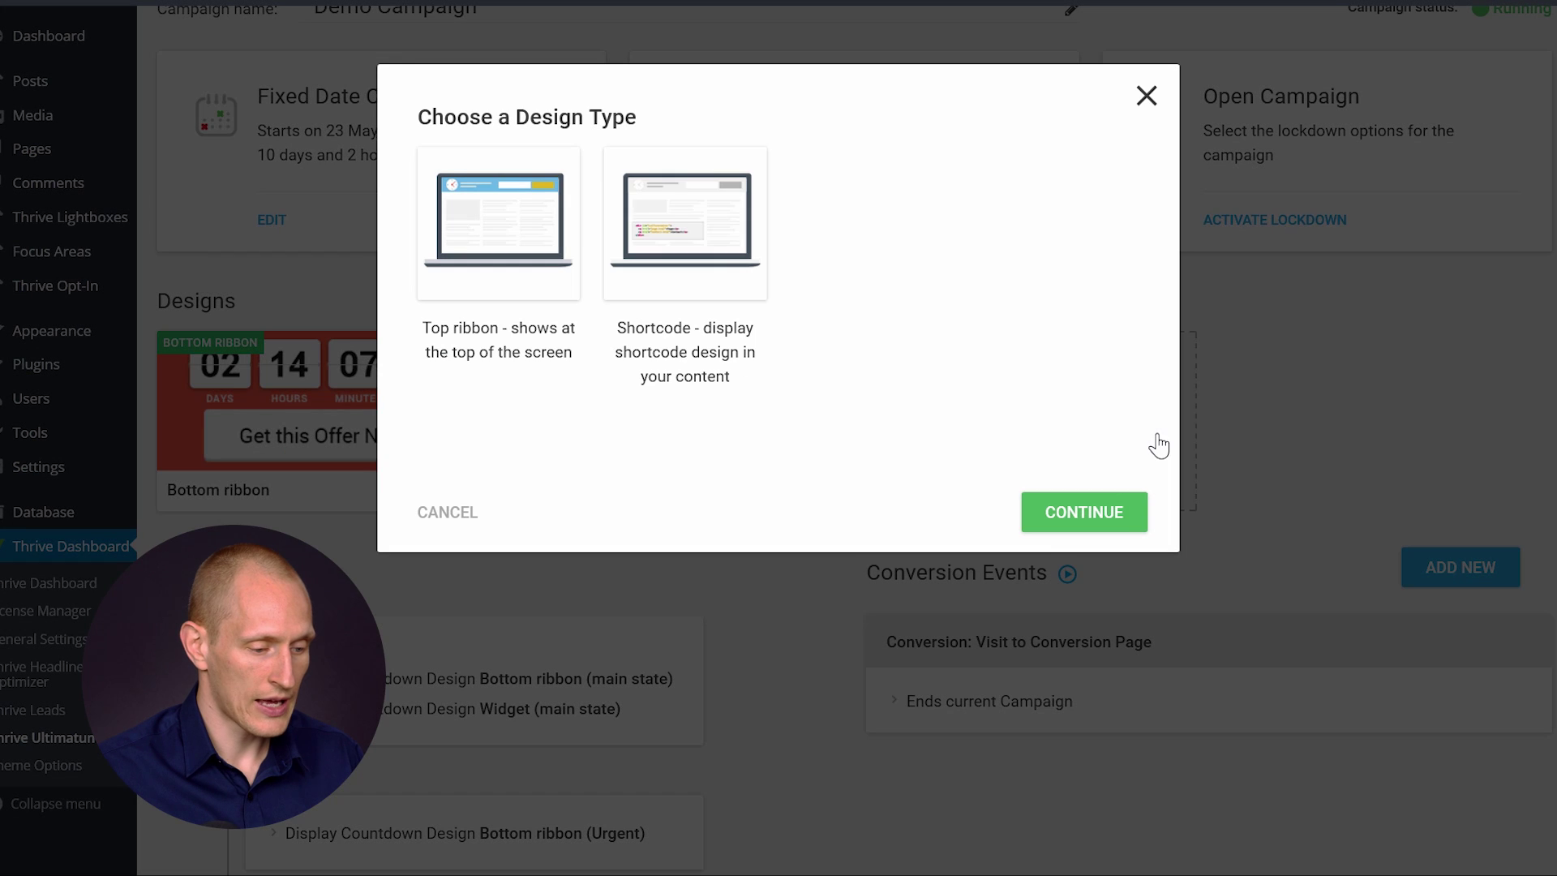
click(683, 213)
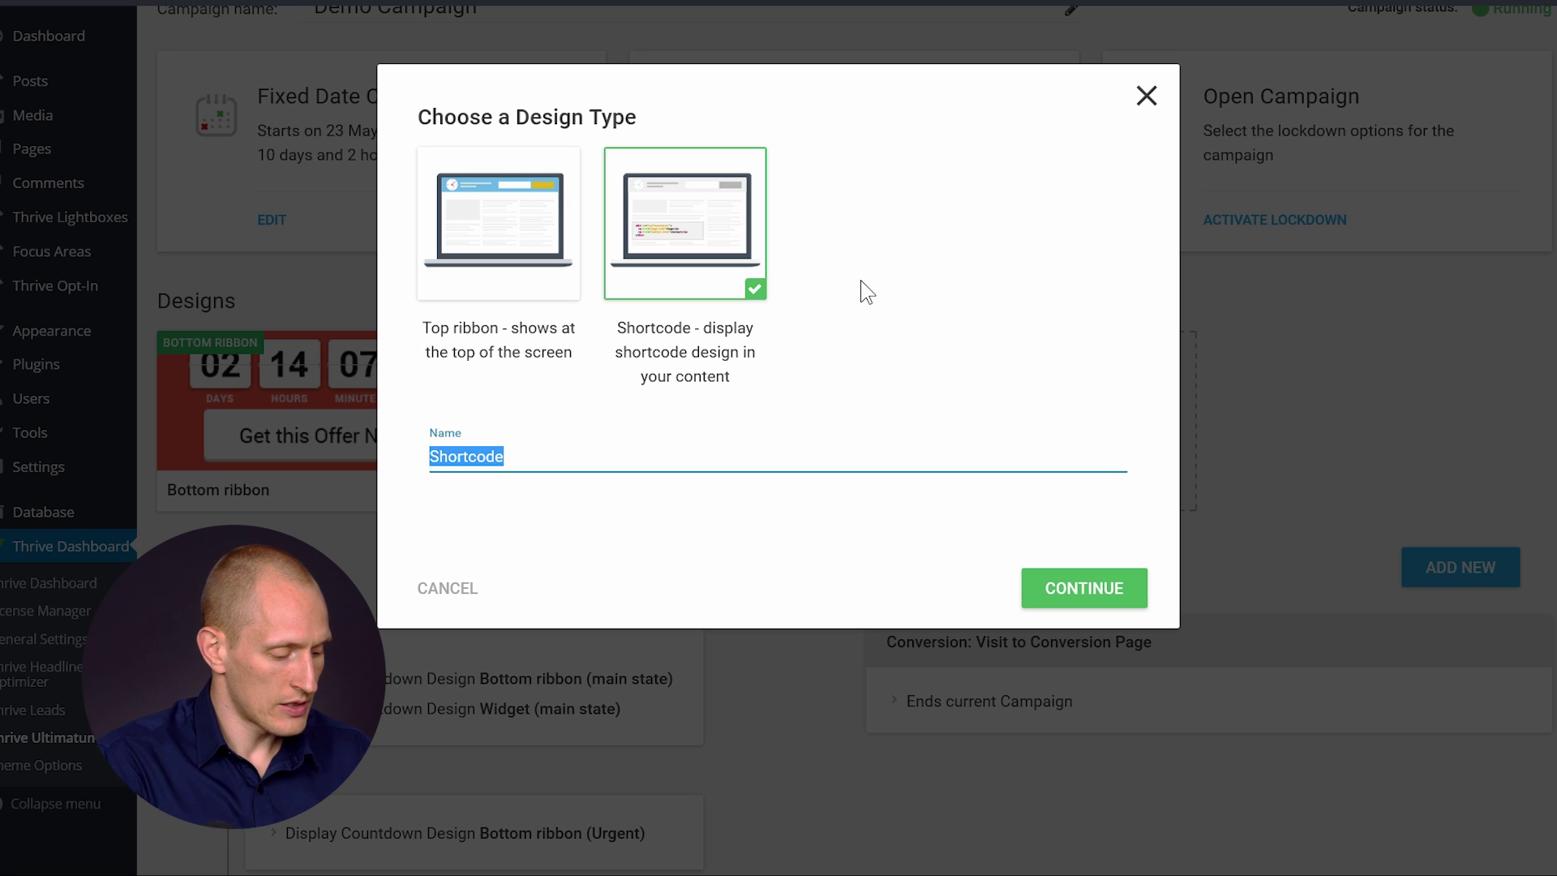
text(Demo Countdo)
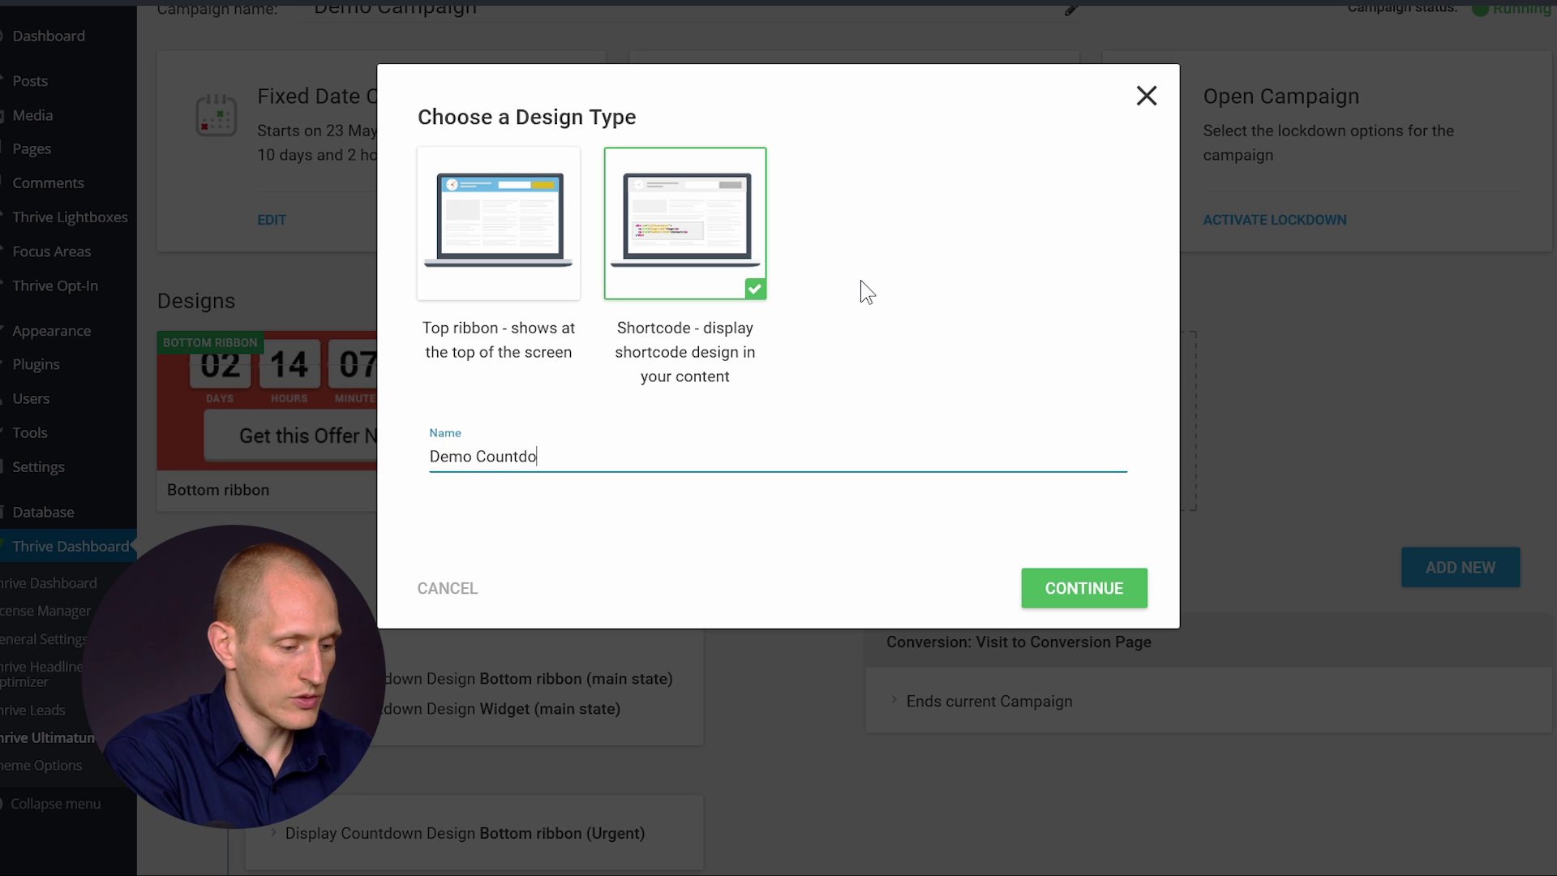
key(Return)
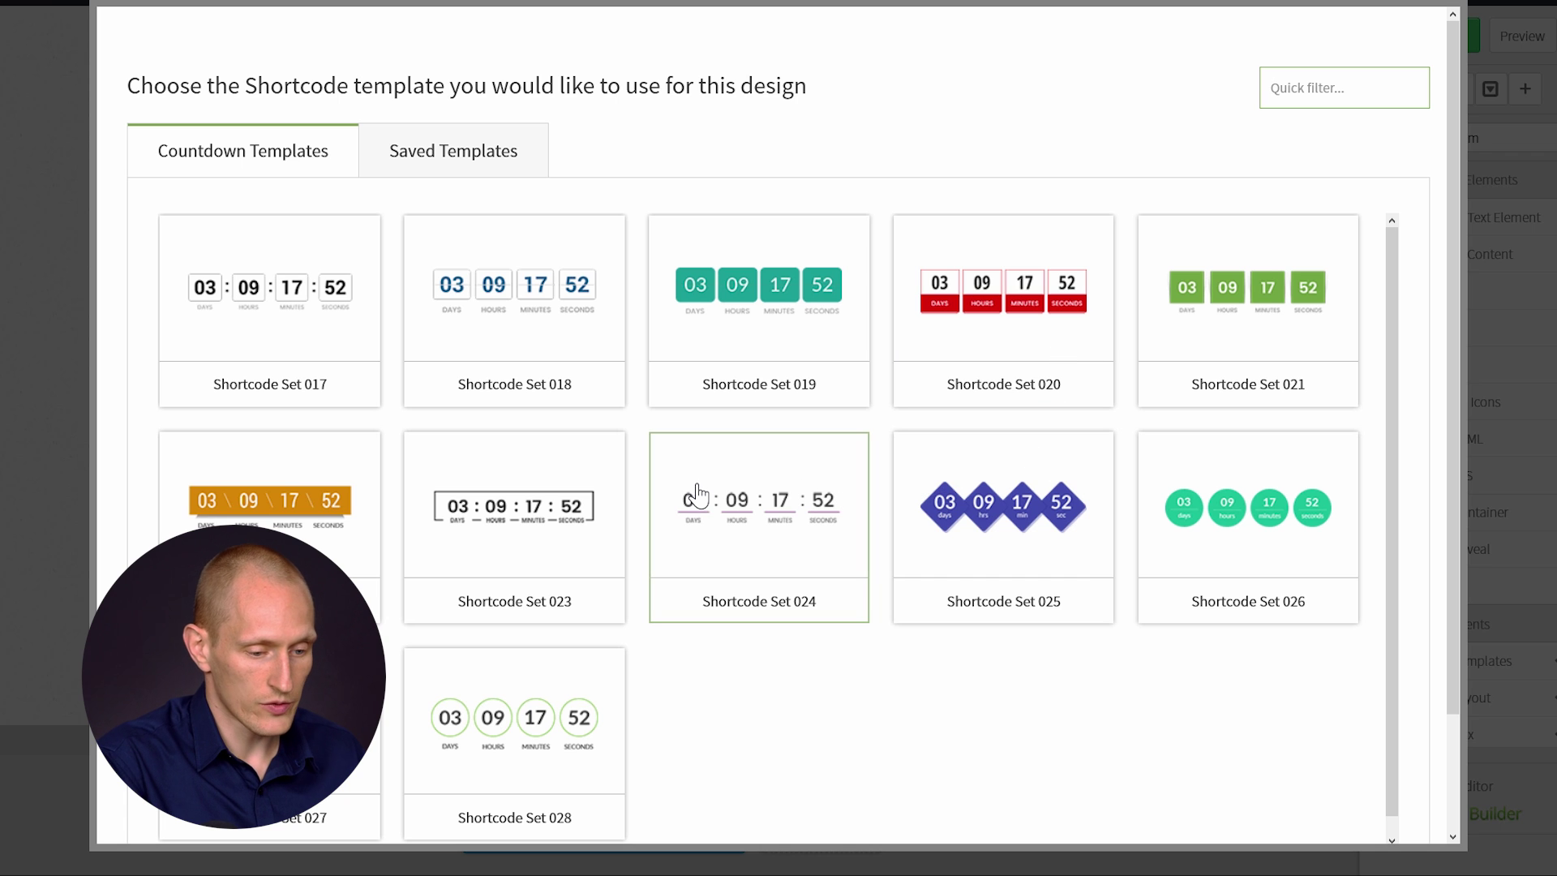
Apply the green Shortcode Set 021 template to the Demo Countdown design
click(1232, 319)
scroll(1115, 616, down, 1)
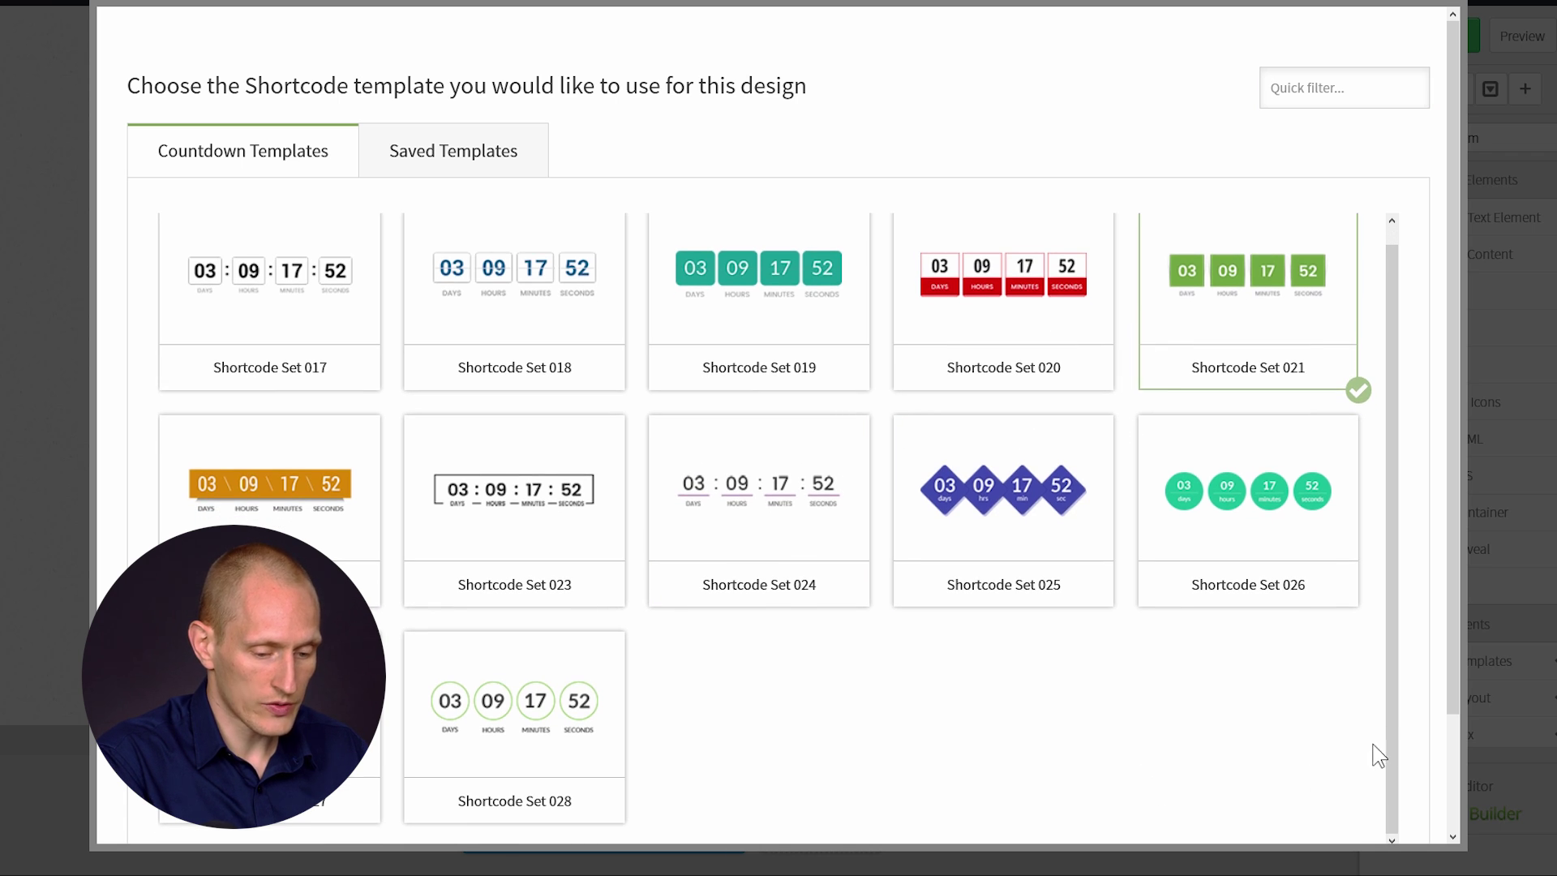
scroll(1408, 707, down, 2)
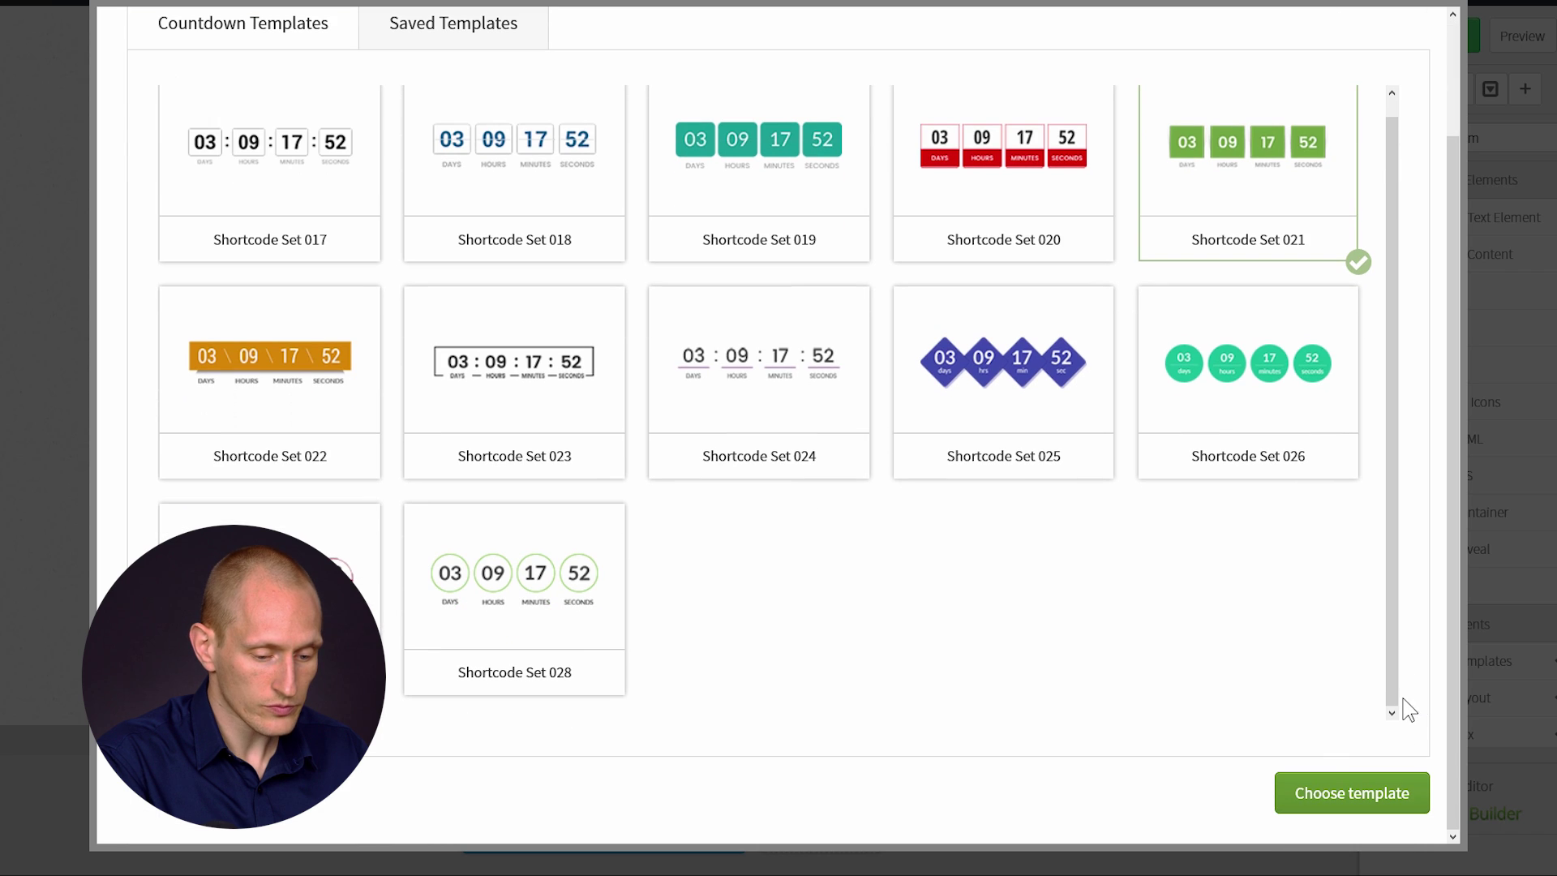
click(1318, 799)
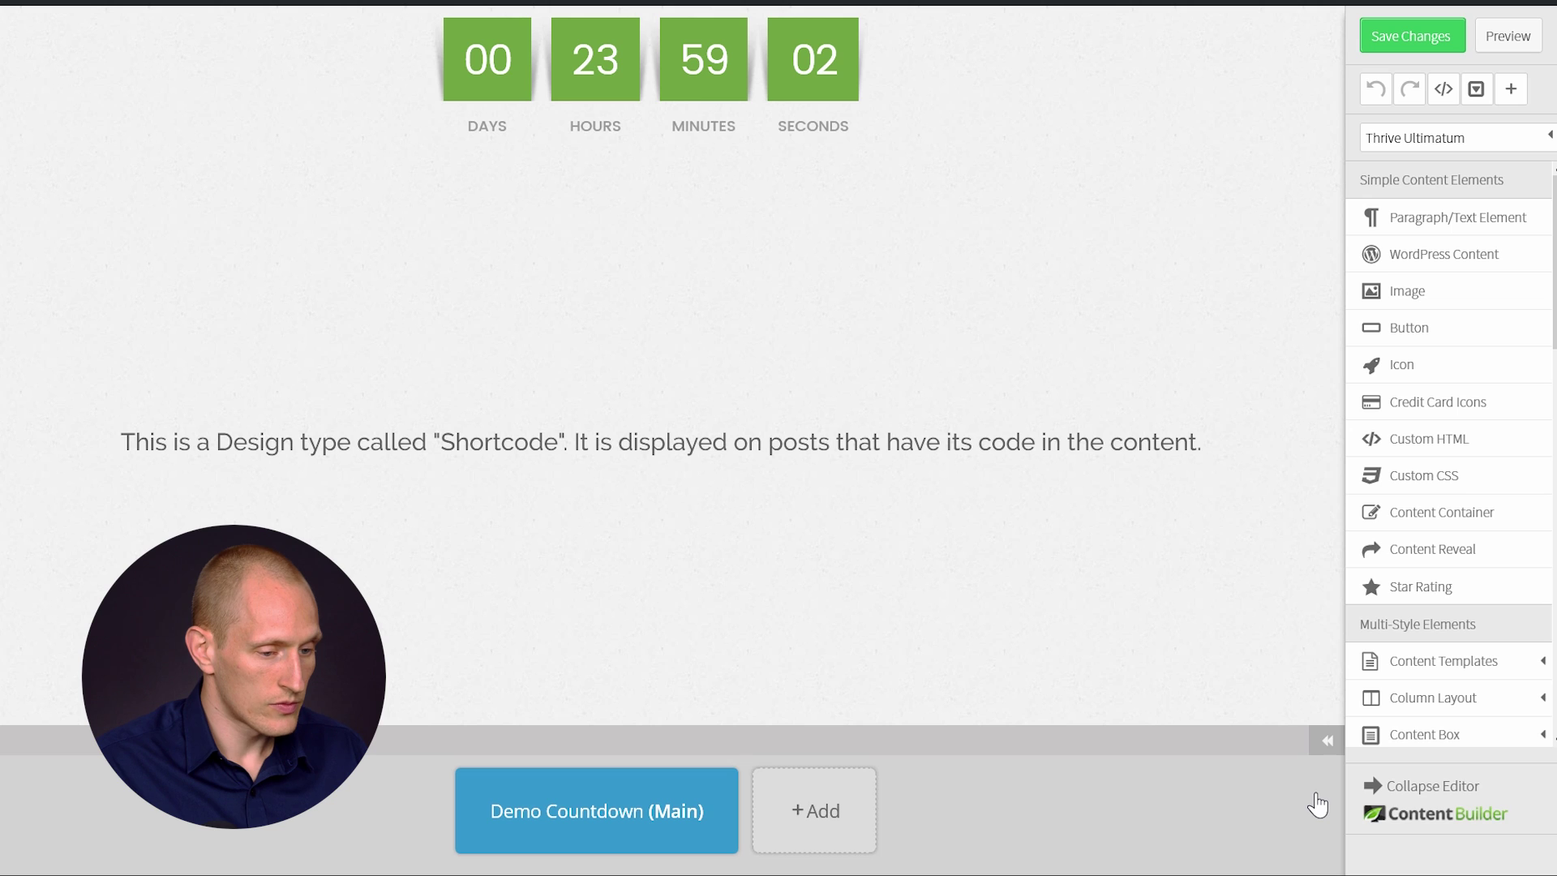
Give the countdown timer's number boxes the blue Default Colors swatch and save the design
click(565, 89)
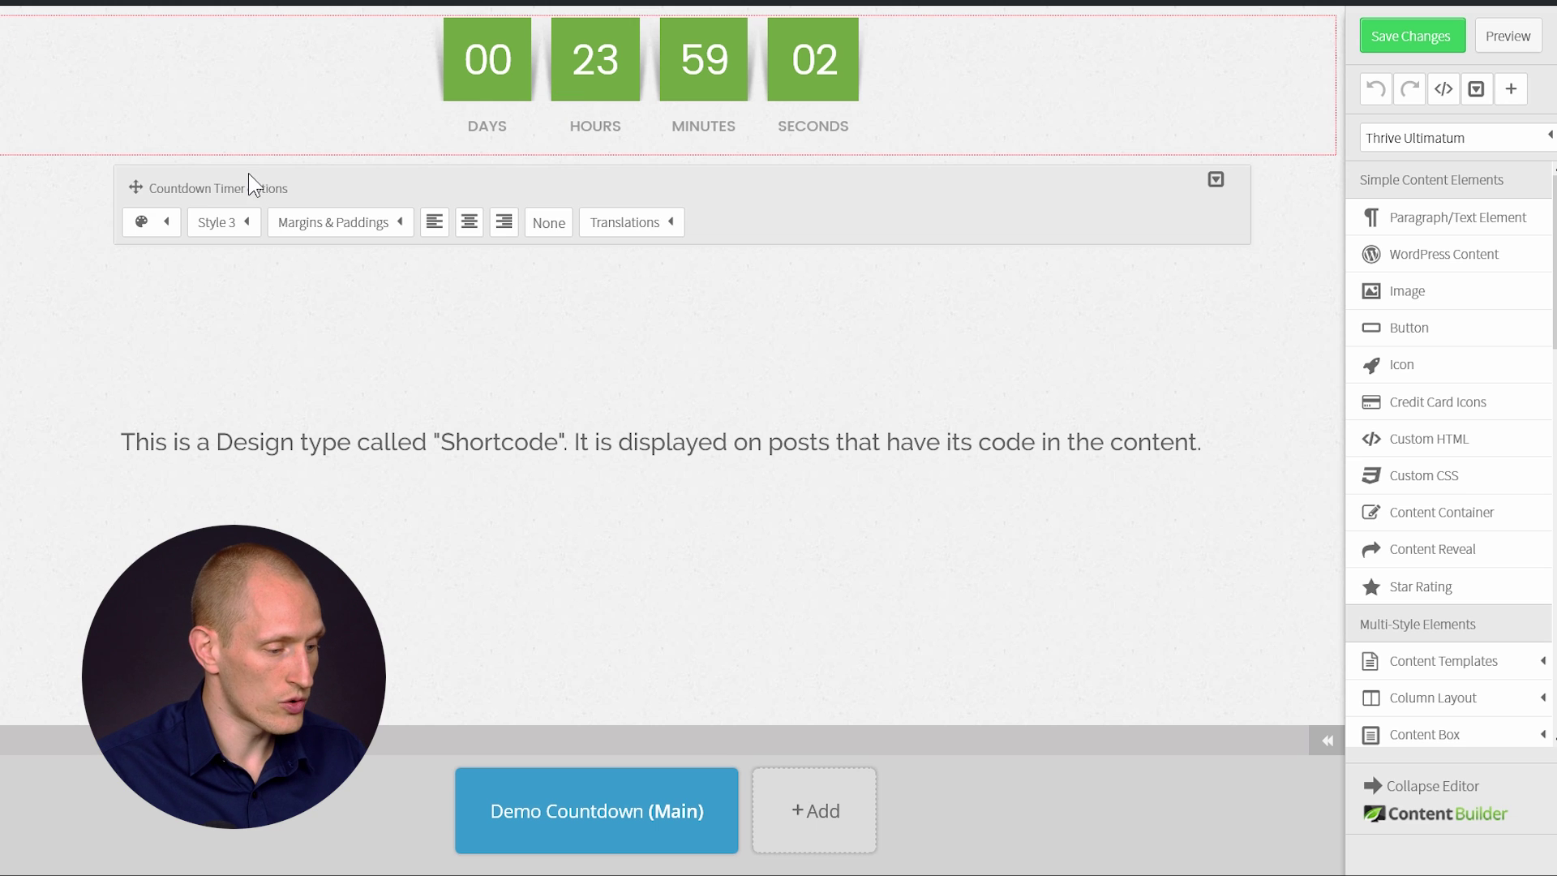
click(155, 230)
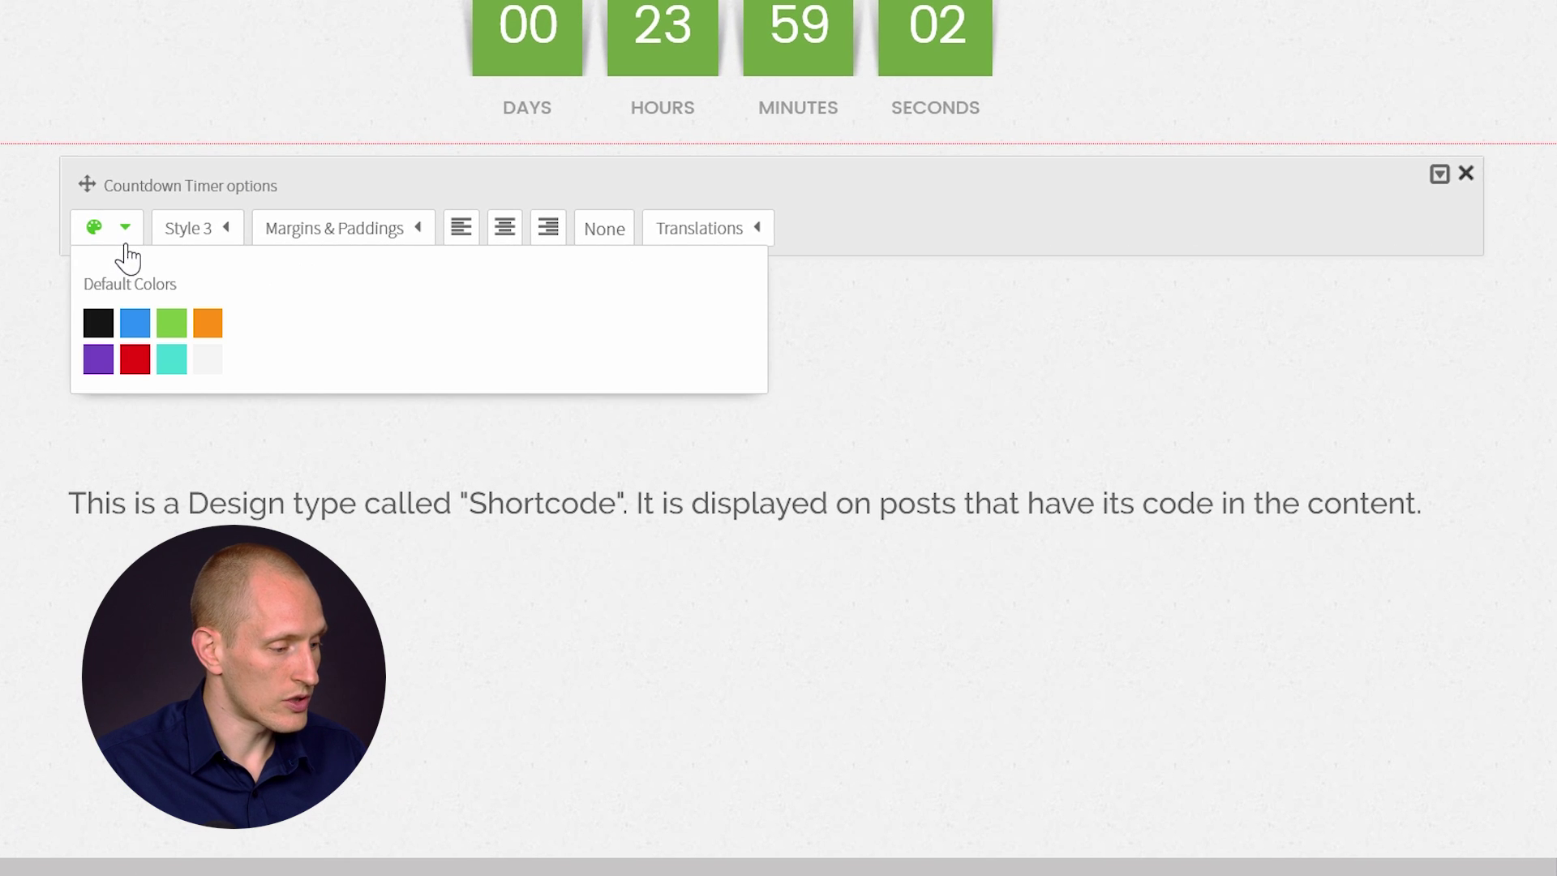
click(129, 334)
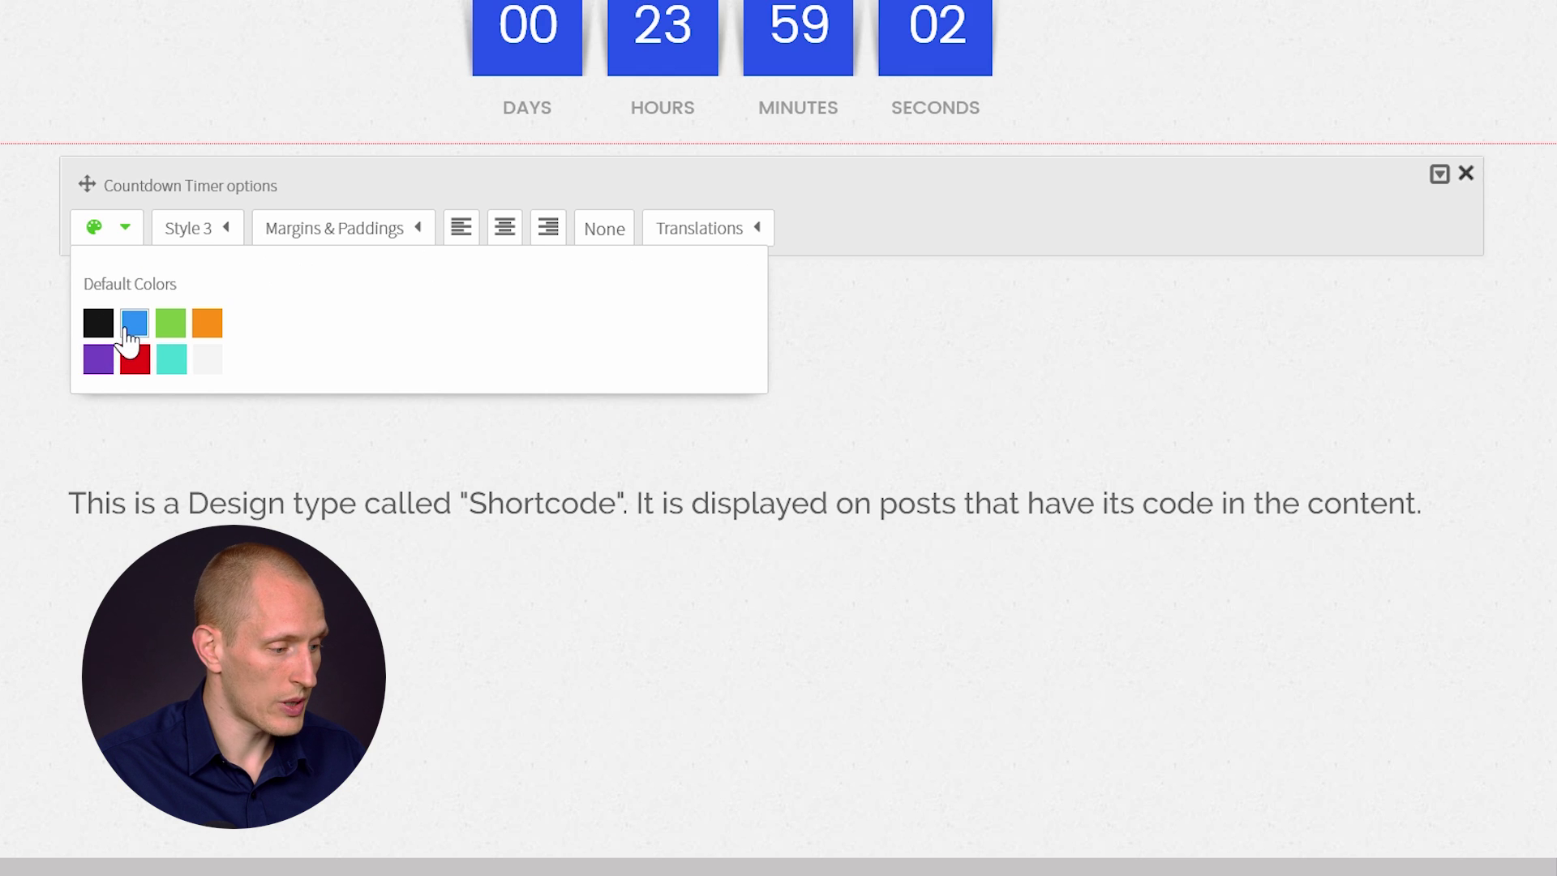
click(212, 323)
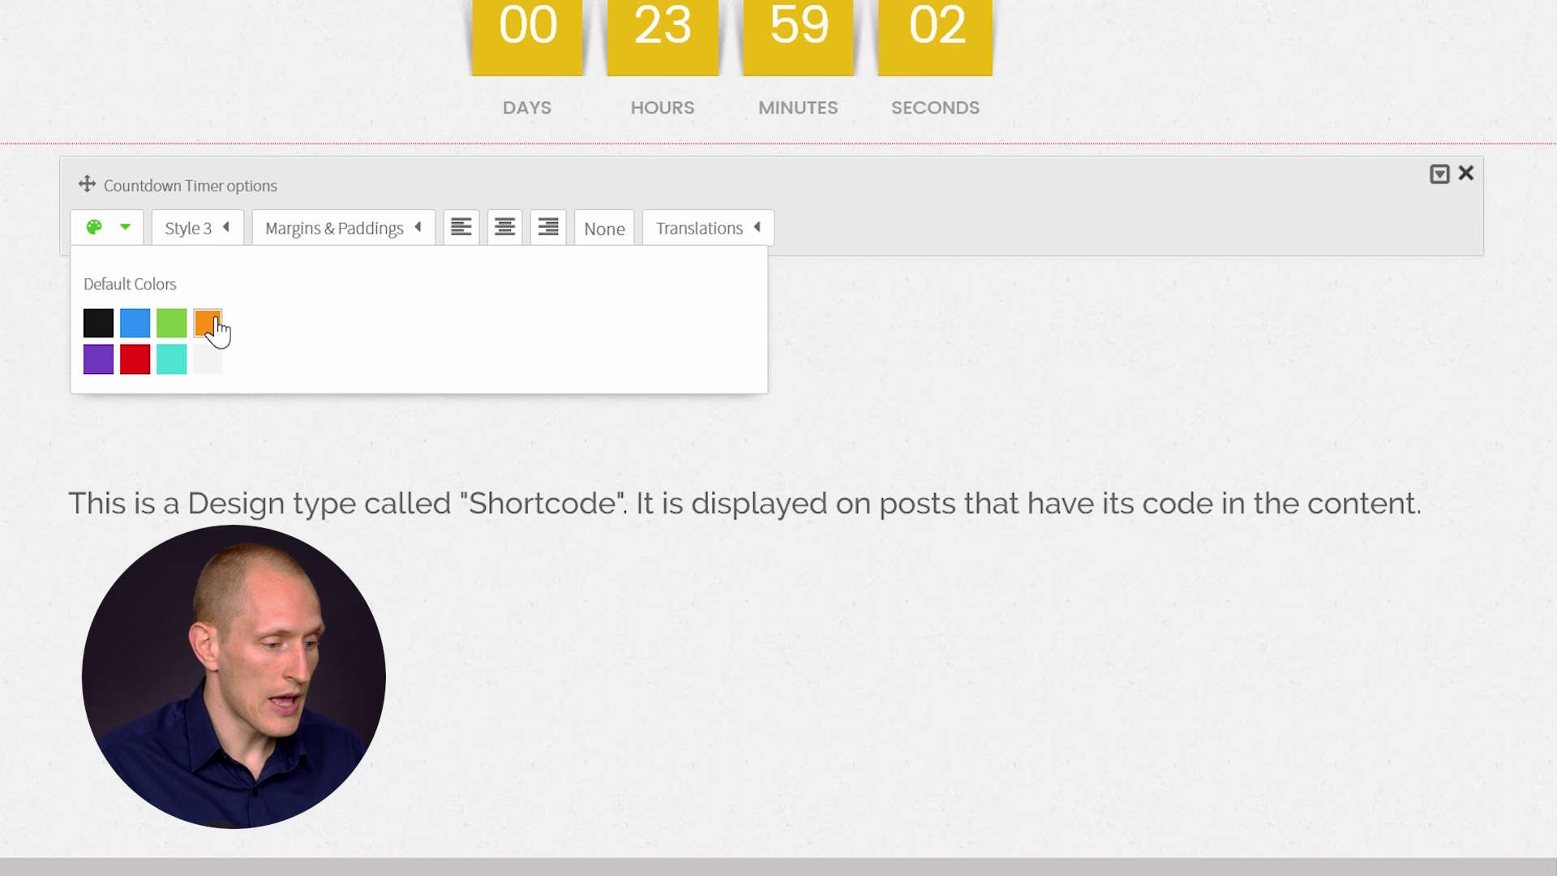
click(729, 234)
click(743, 327)
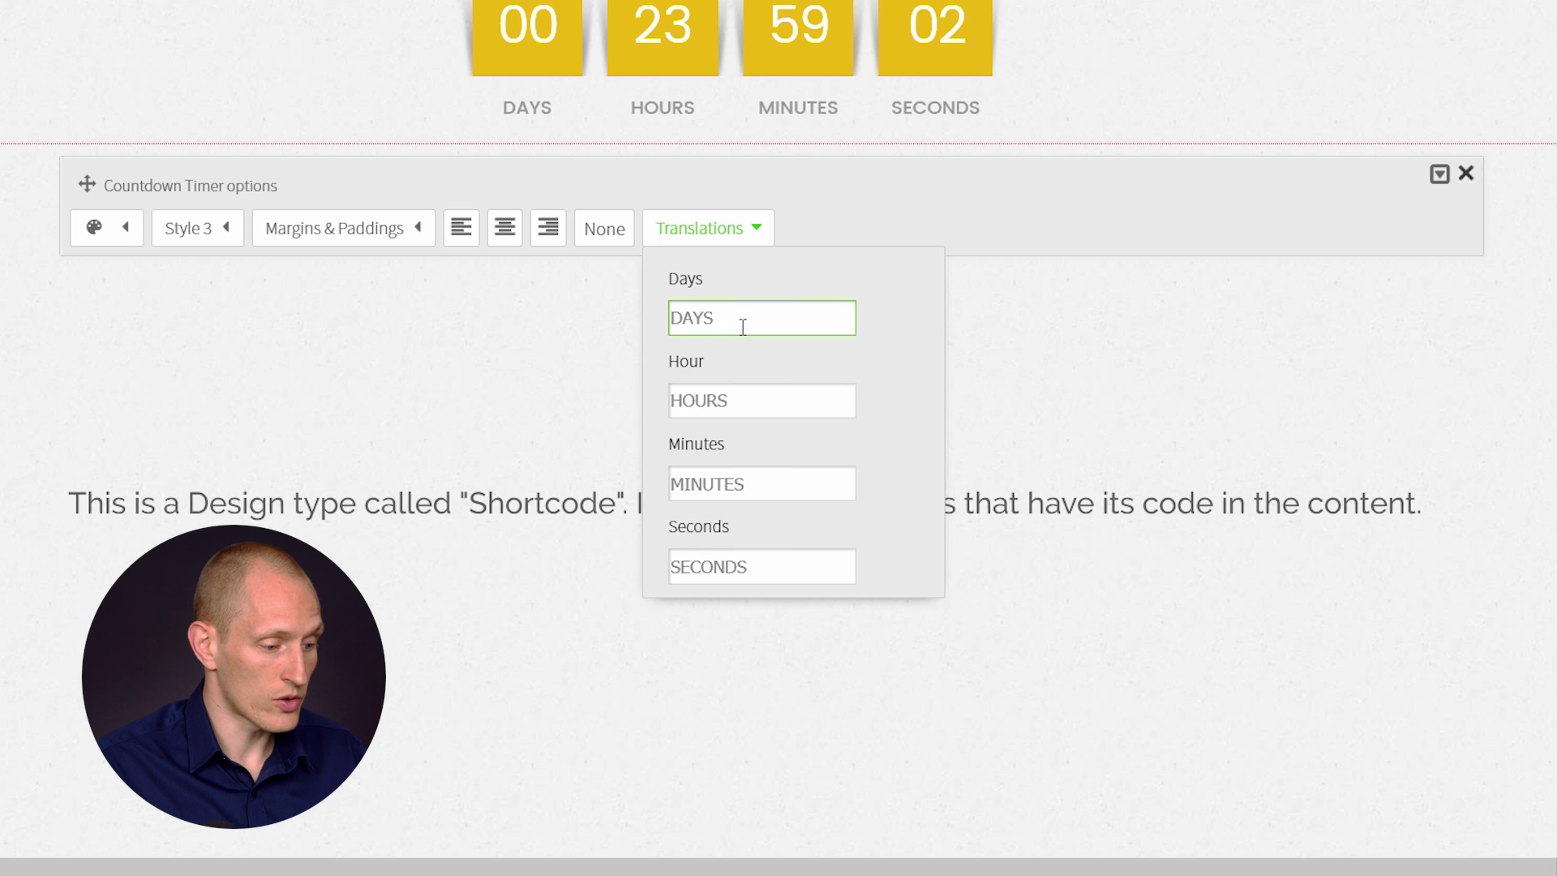
mouse_move(746, 326)
mouse_down()
mouse_move(560, 313)
mouse_move(763, 324)
mouse_up()
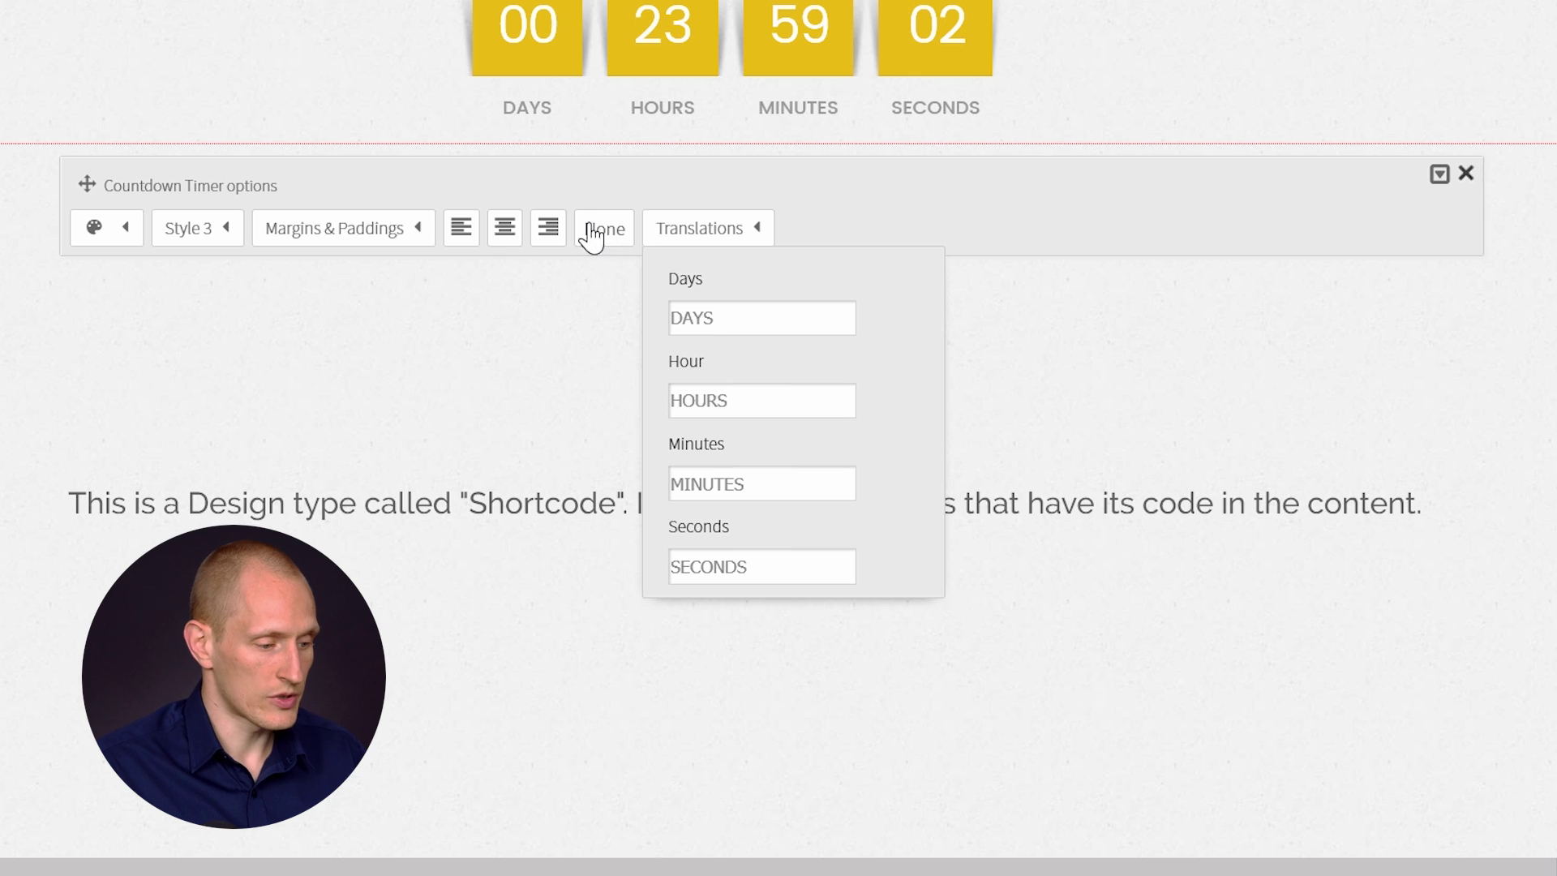
click(121, 240)
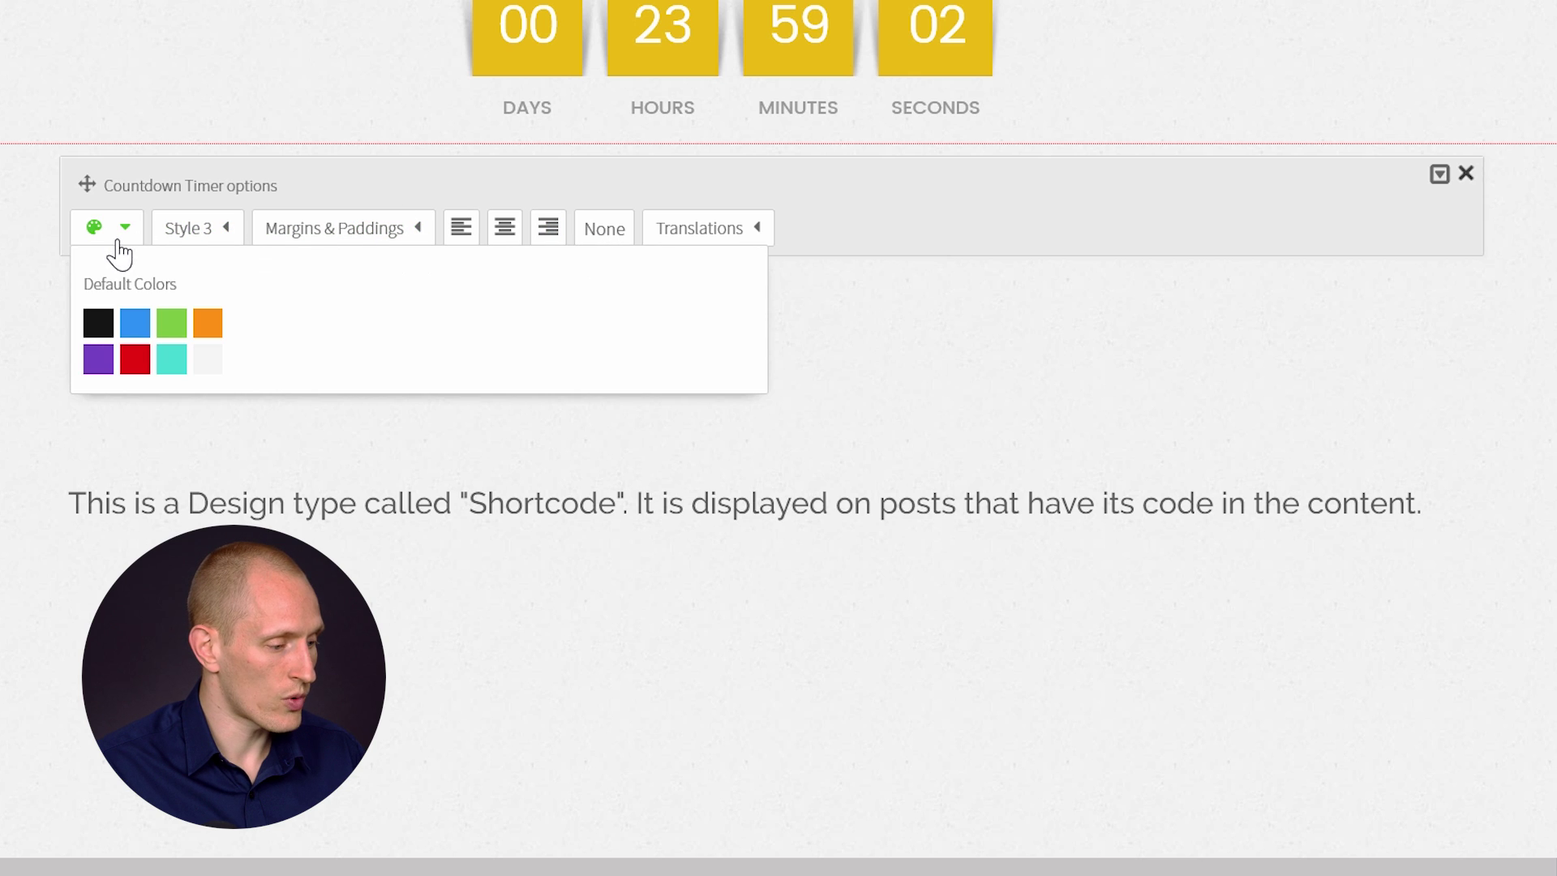
click(133, 327)
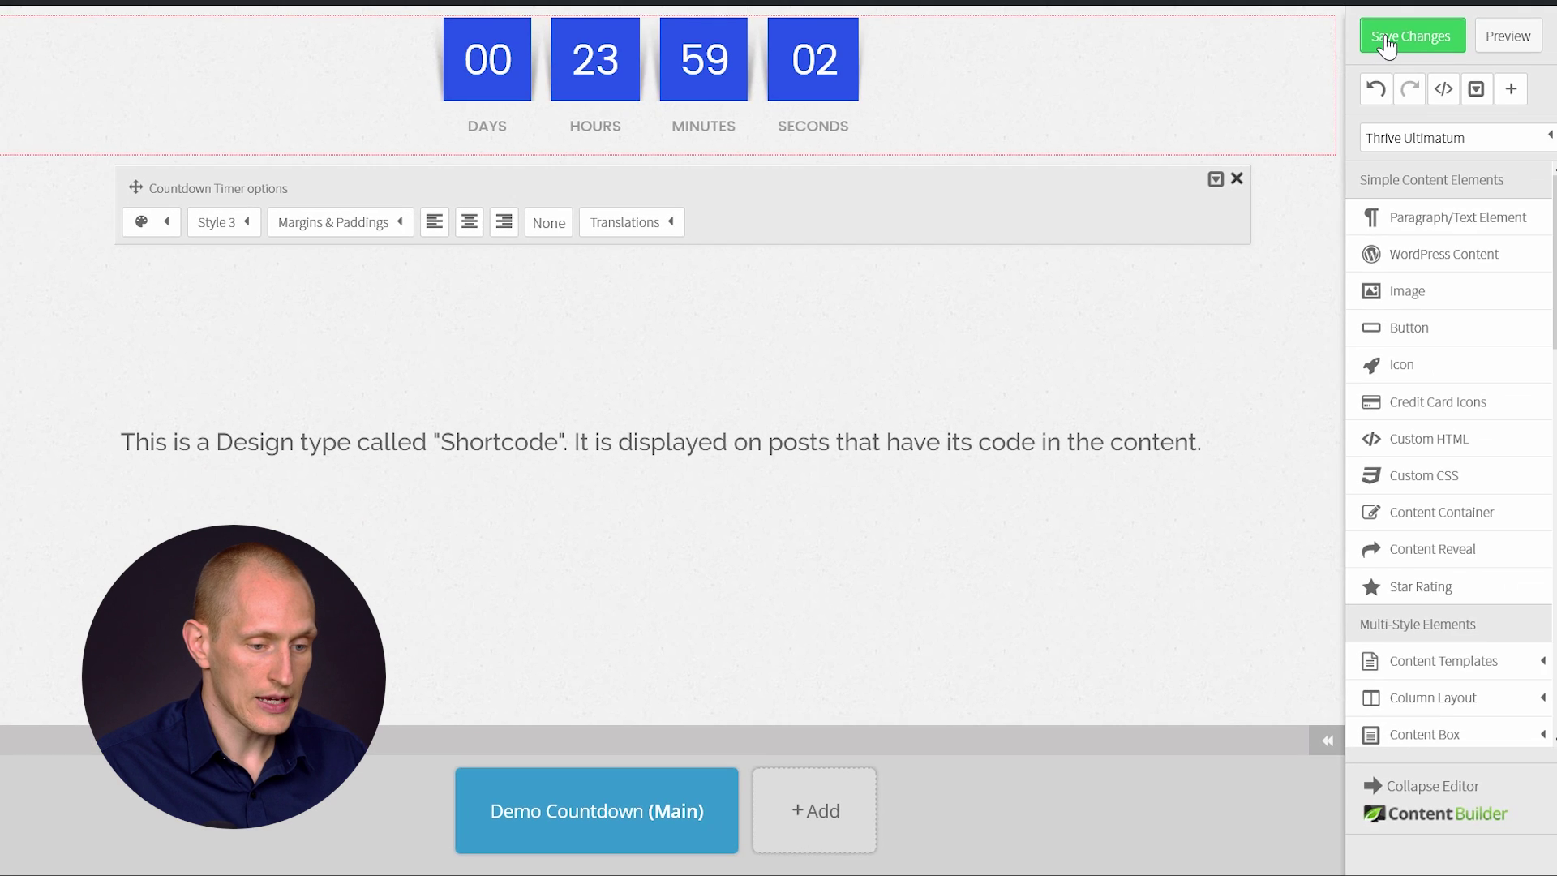
click(1387, 42)
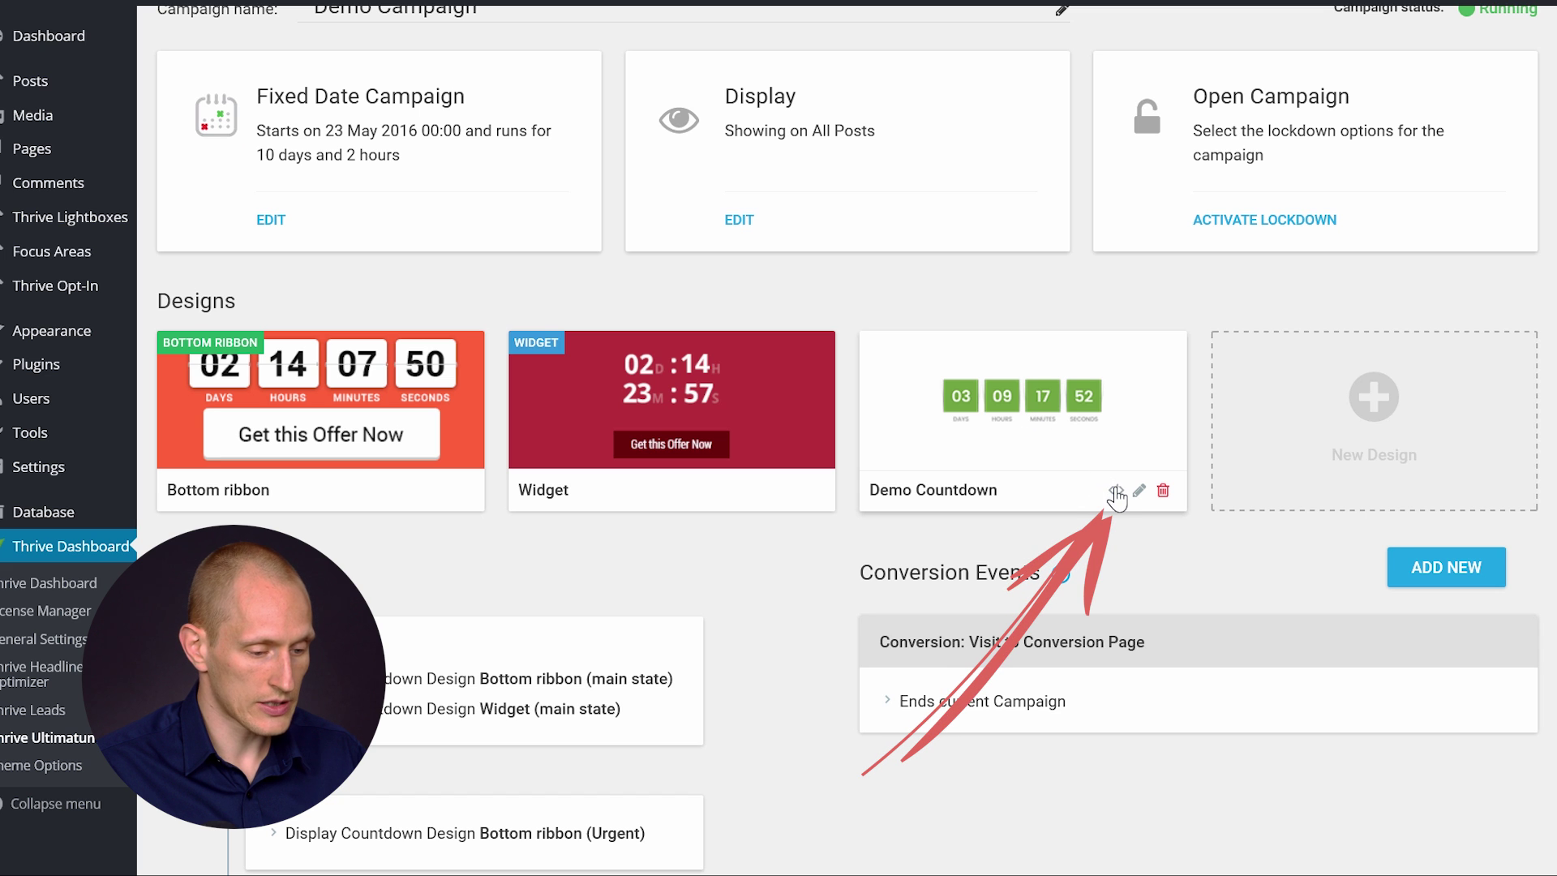
Copy the Demo Countdown shortcode and paste it into the empty post's Text editor
click(1116, 492)
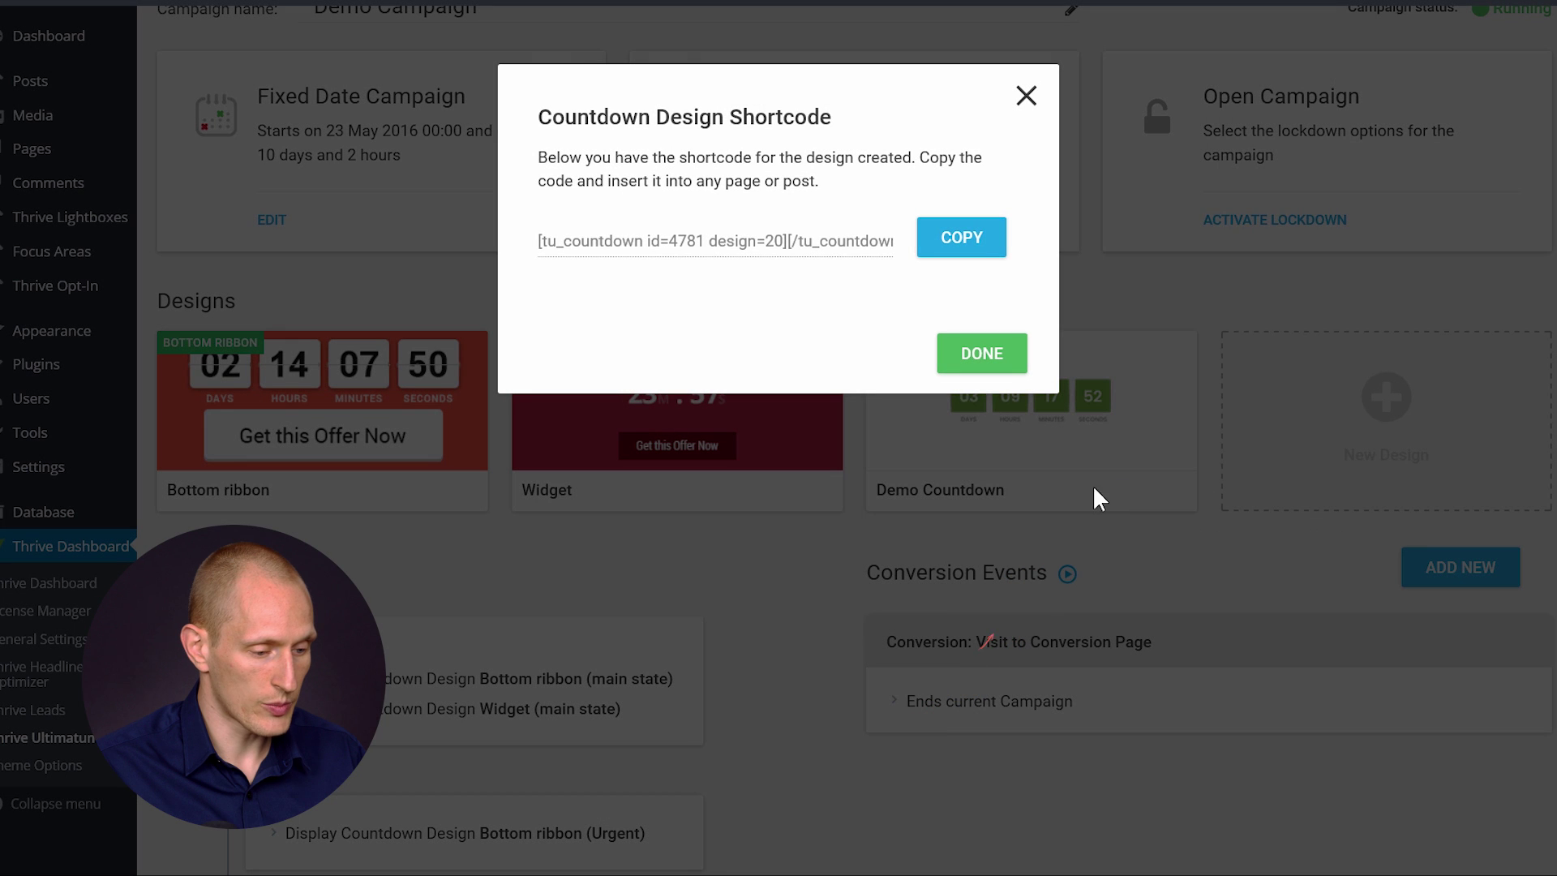
click(980, 243)
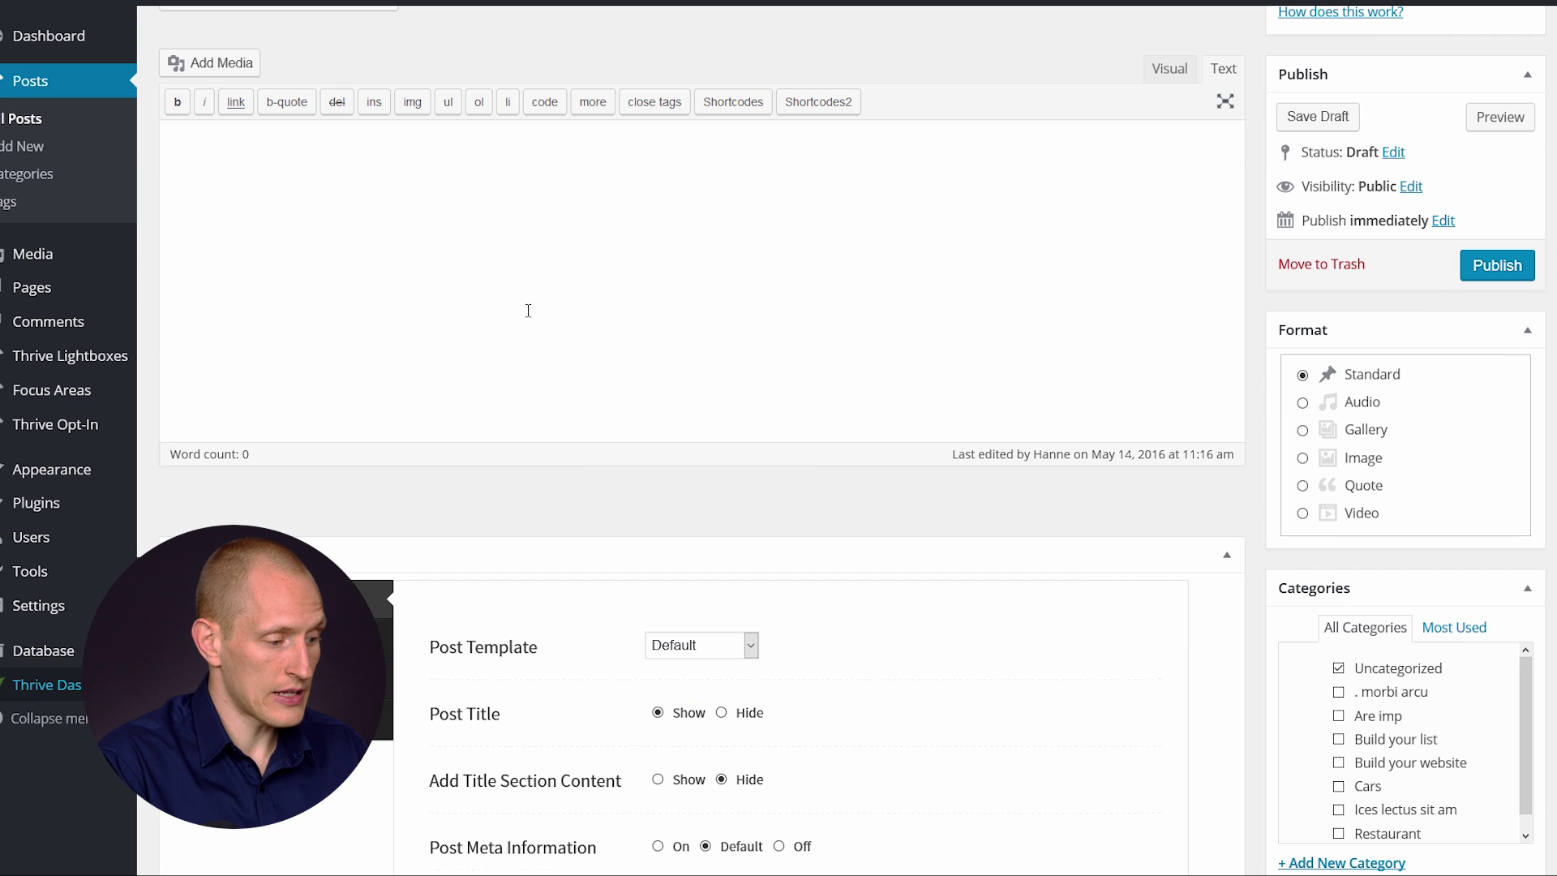
click(527, 311)
key(ctrl+v)
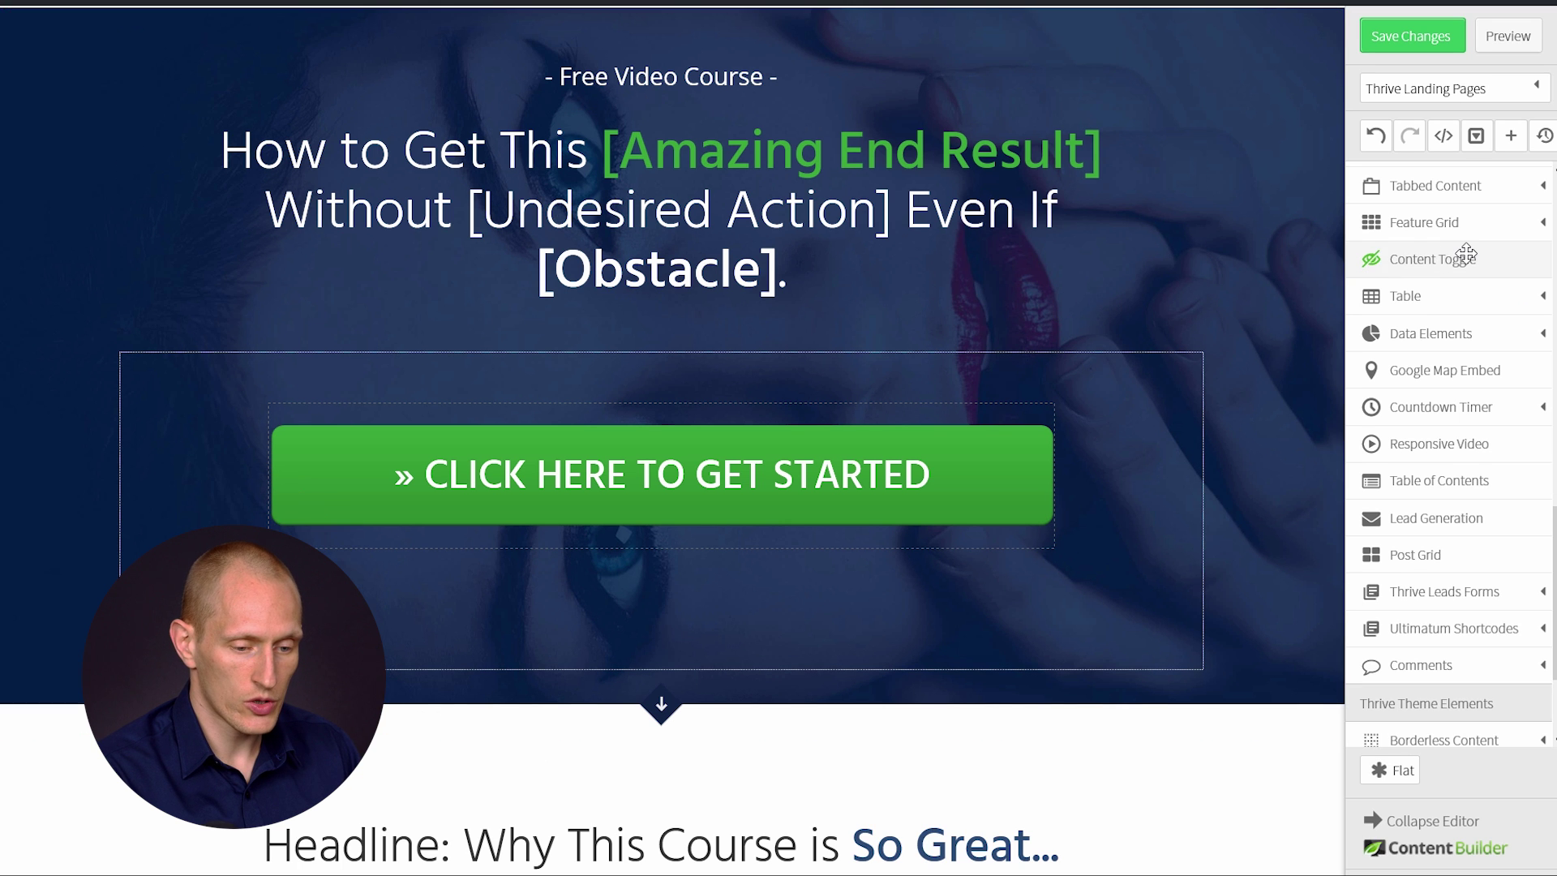
Drag an Ultimatum Countdown element onto the landing page above the headline
scroll(1464, 312, down, 3)
scroll(1460, 261, up, 2)
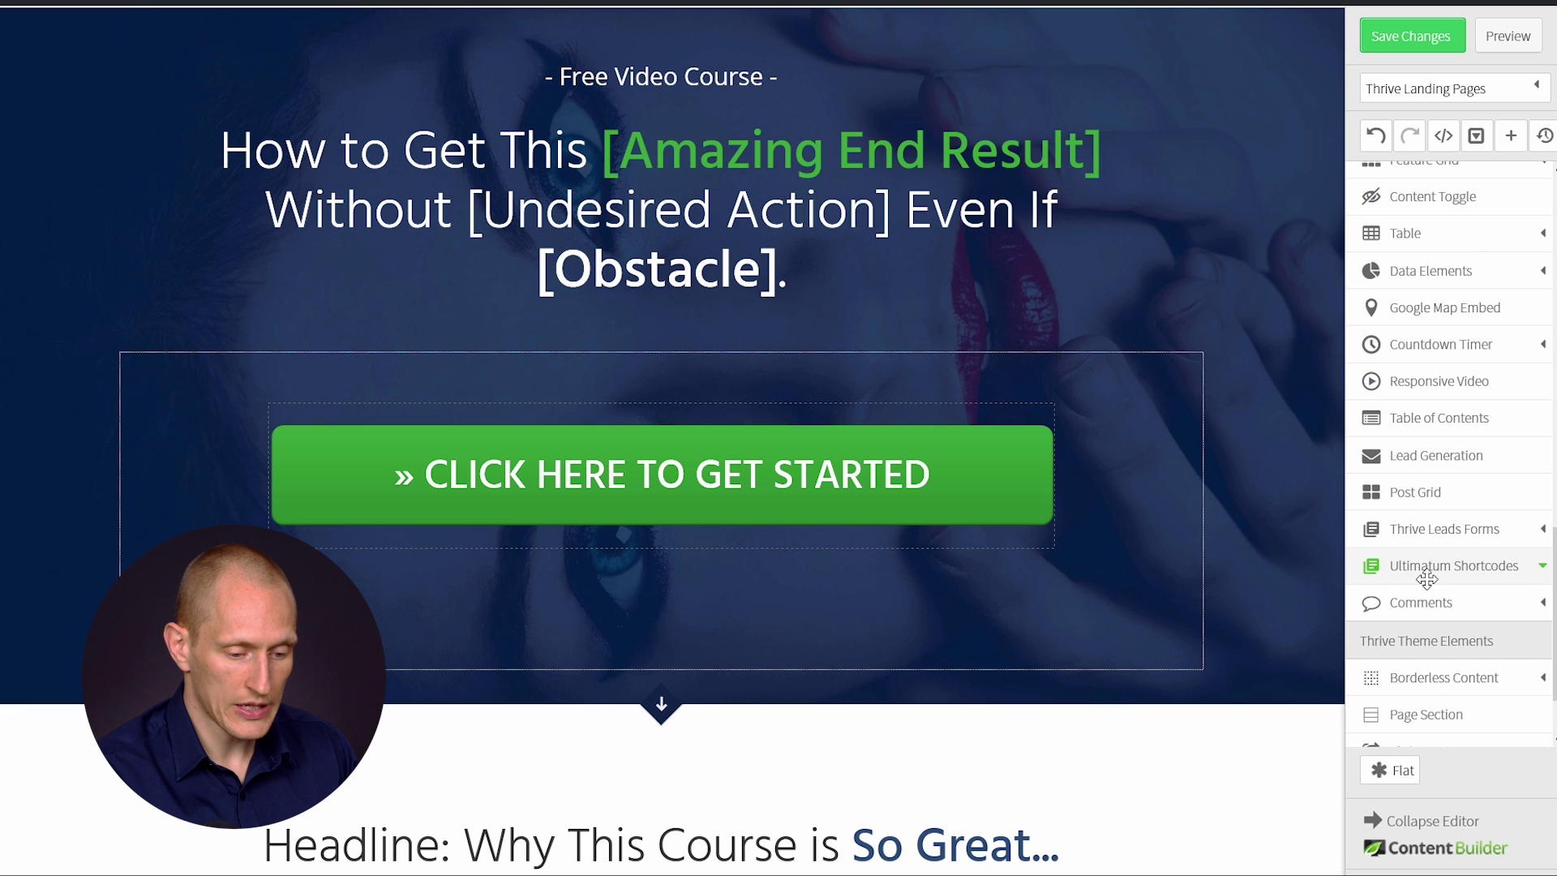
click(1426, 574)
drag(1395, 593, 713, 810)
Set the countdown to campaign Demo Campaign with design Demo Countdown and insert it
scroll(746, 677, down, 5)
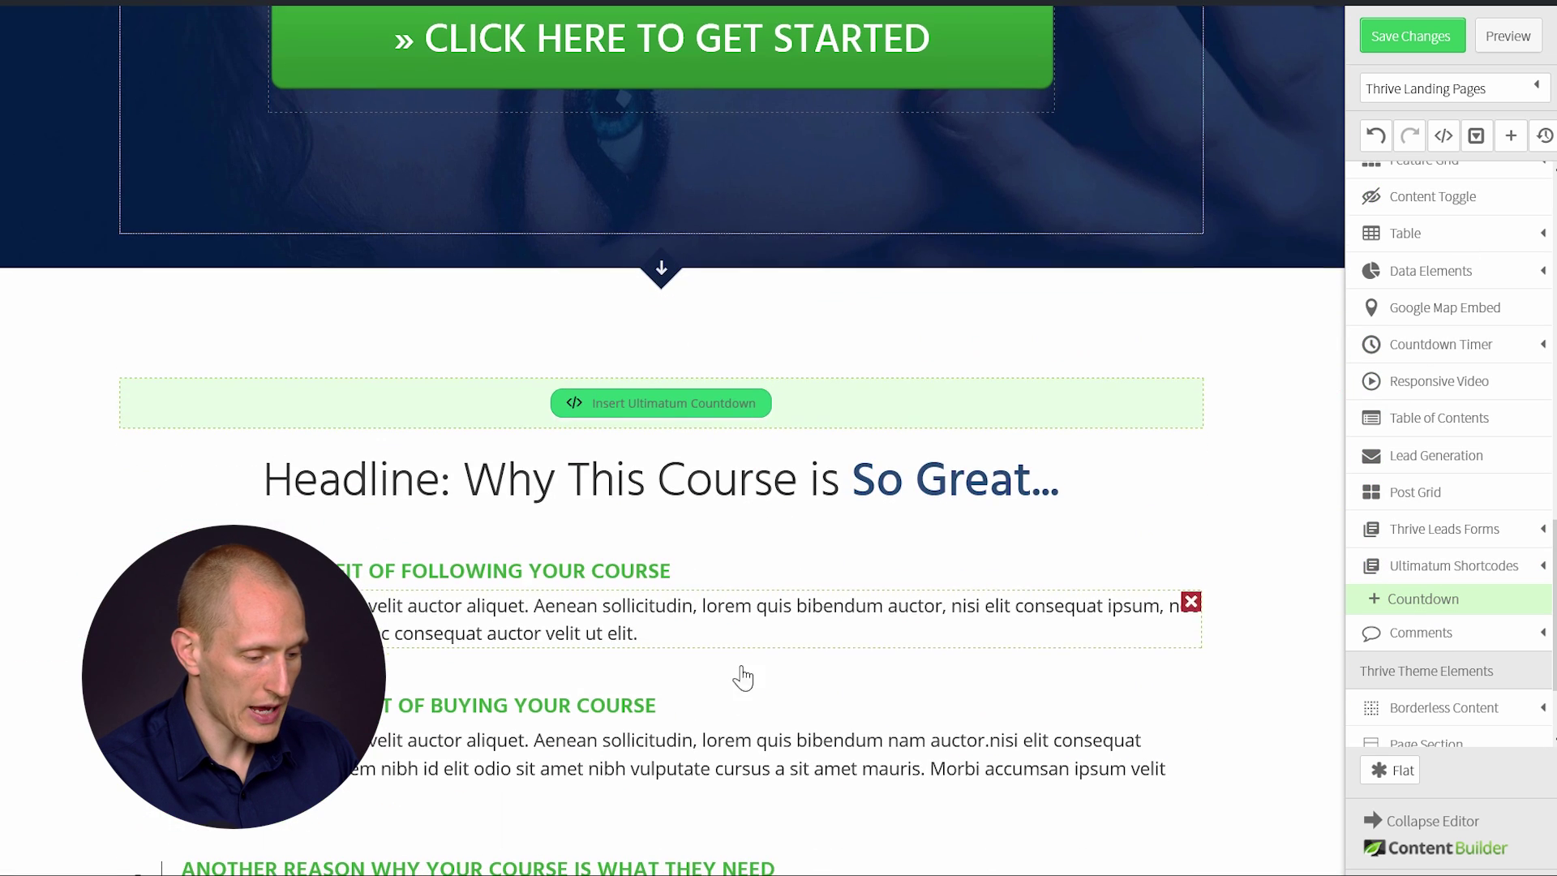
click(649, 403)
click(1123, 429)
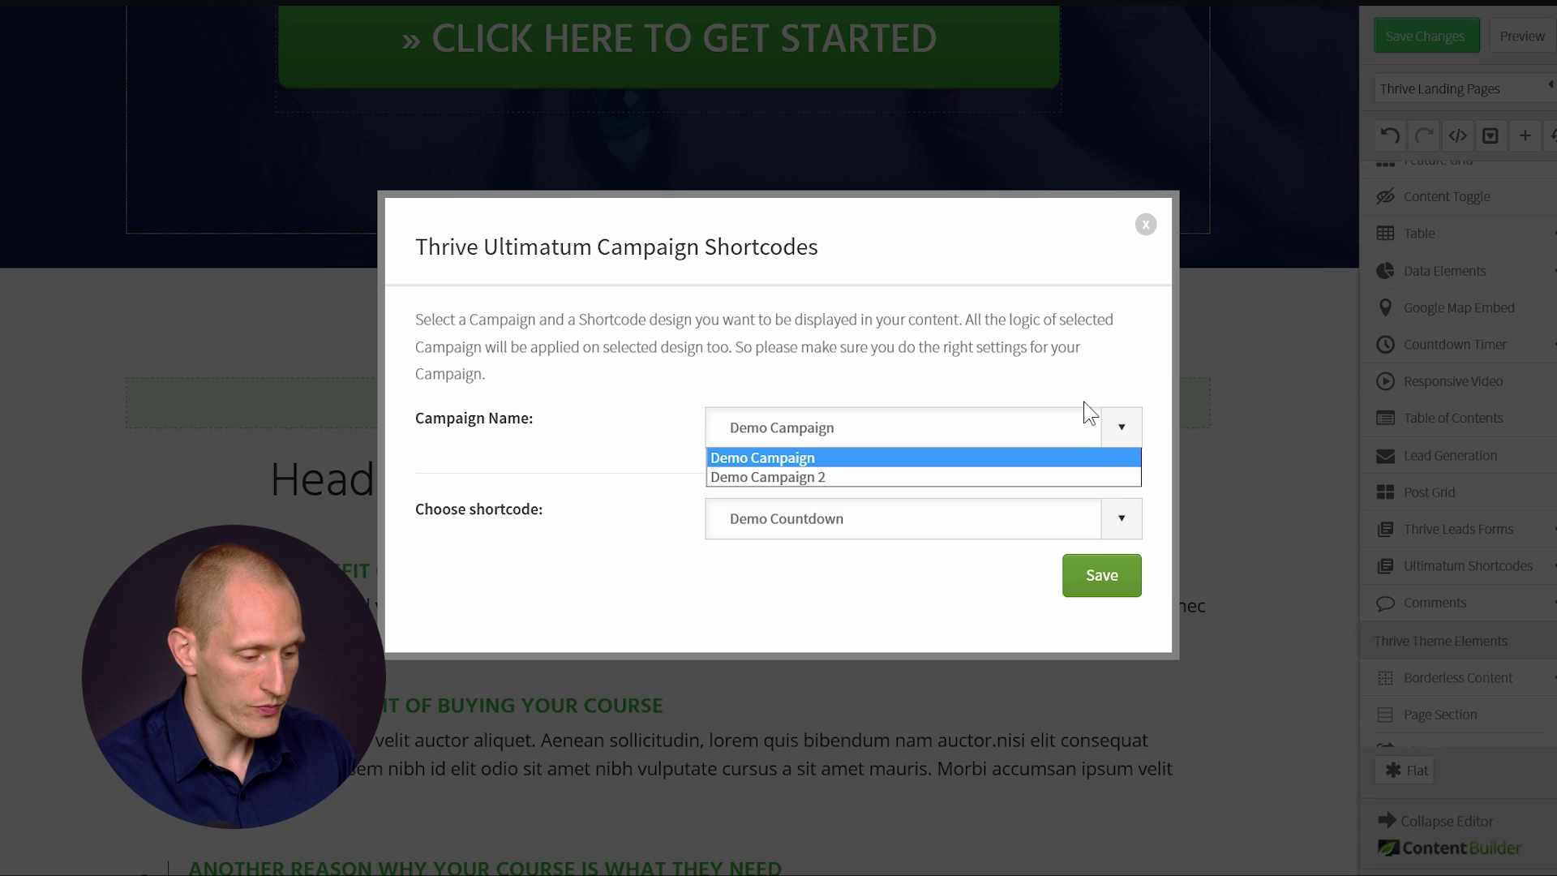
click(1084, 403)
click(1115, 523)
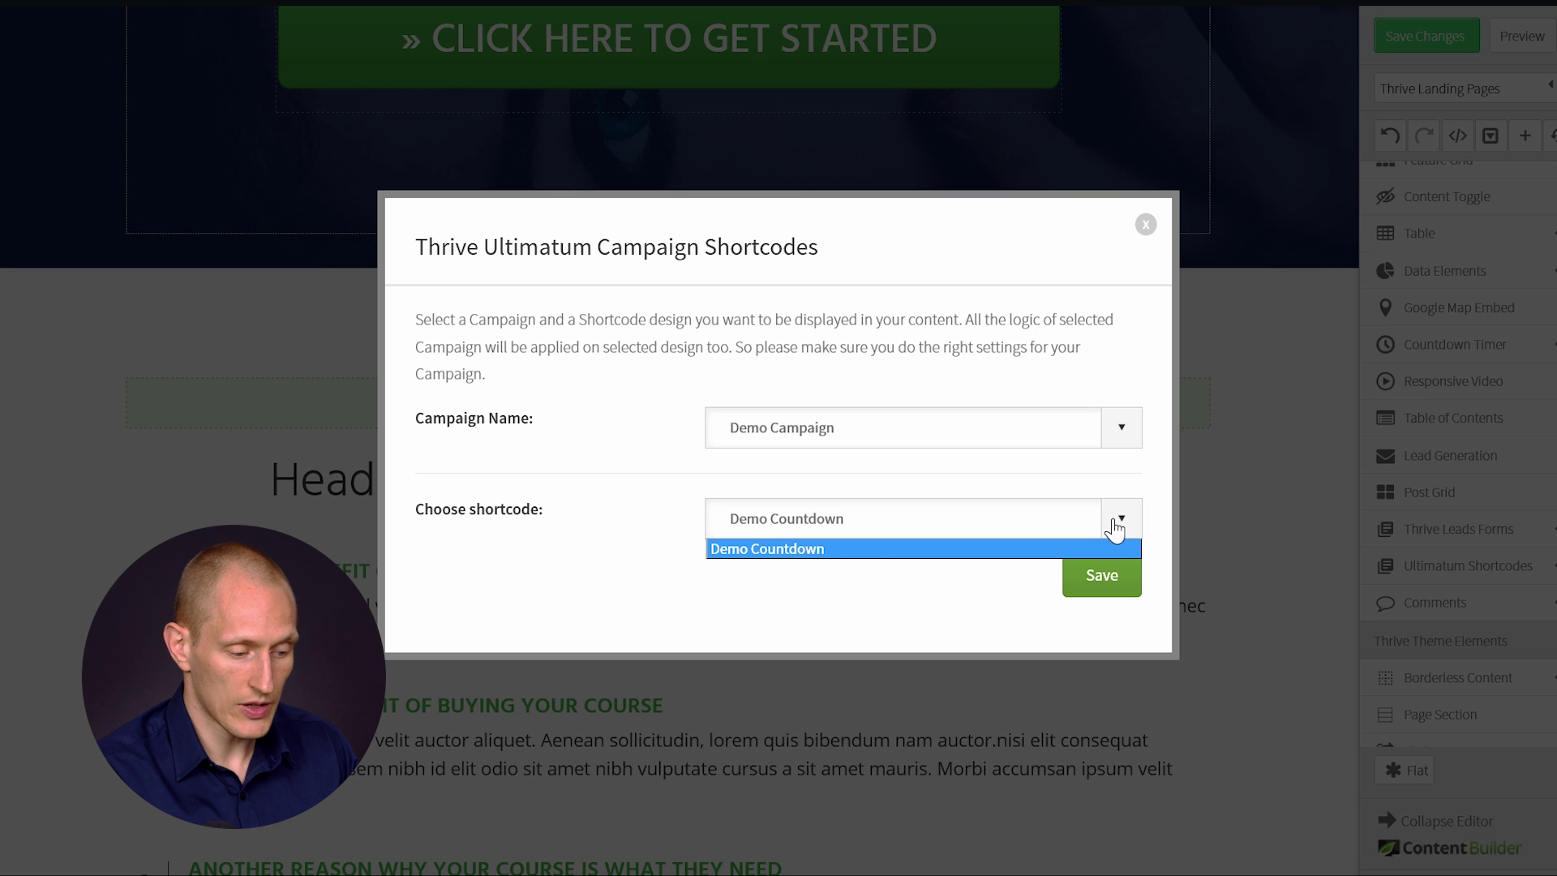
click(1116, 525)
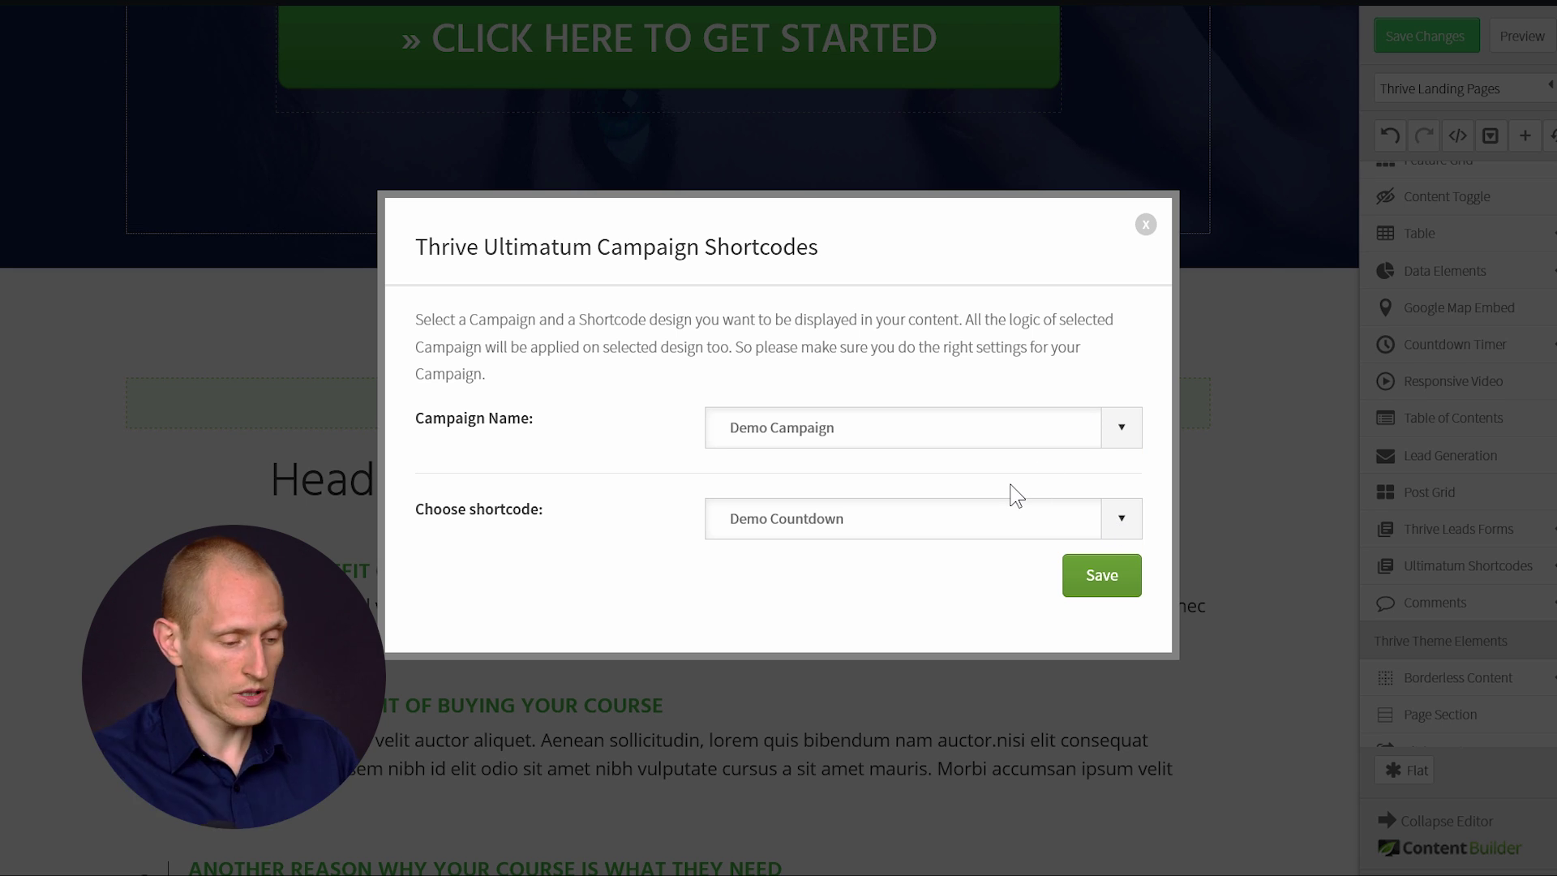
click(1033, 533)
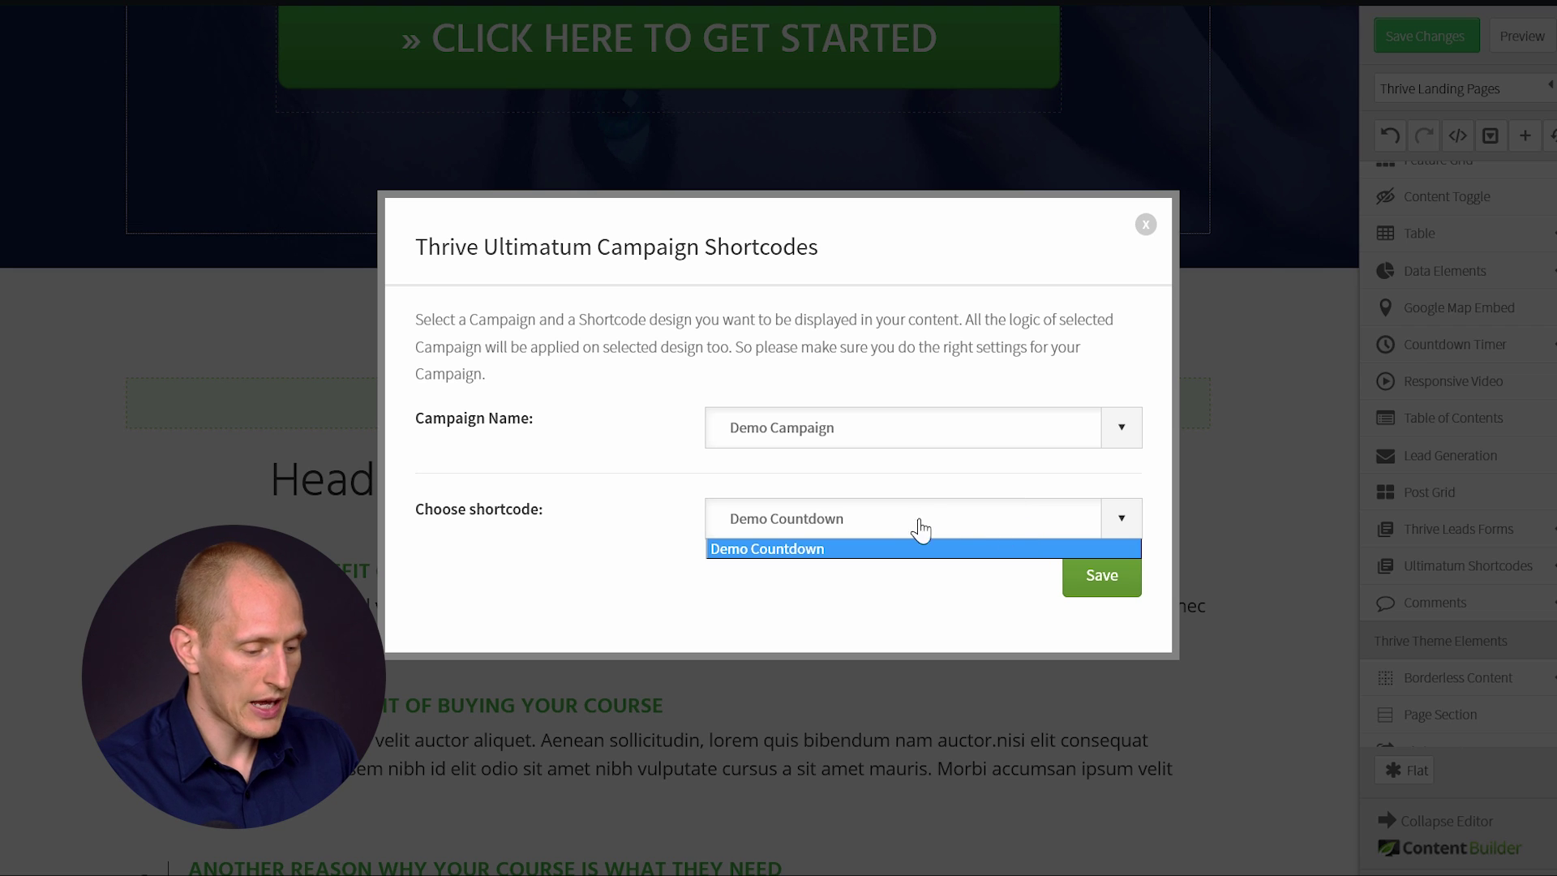
click(1109, 591)
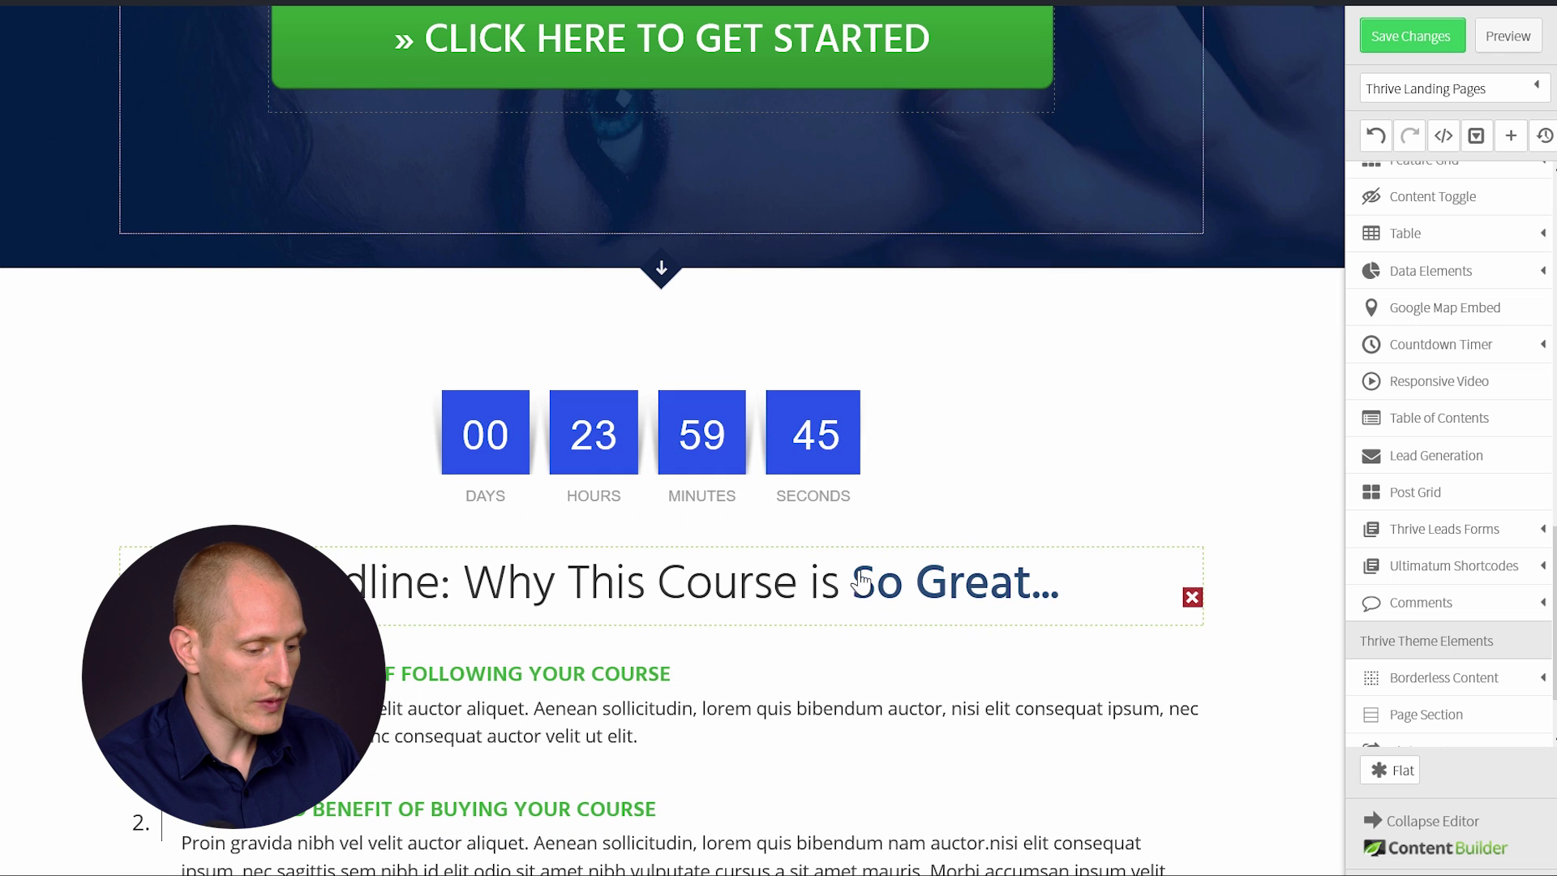
Save the landing page and scroll its preview down to the blue countdown
click(1386, 42)
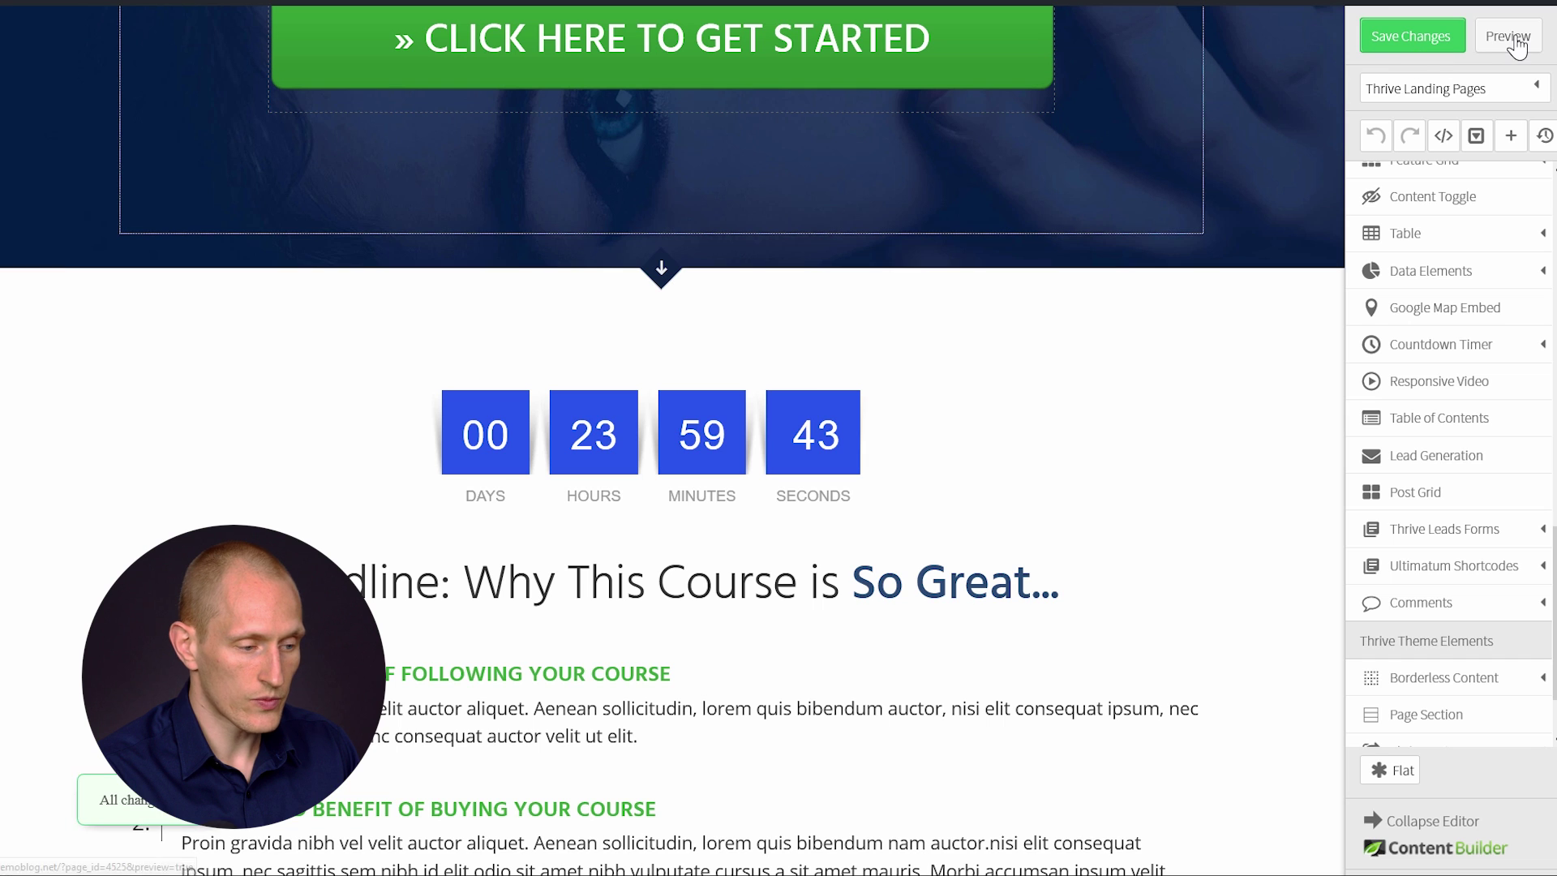
click(1510, 38)
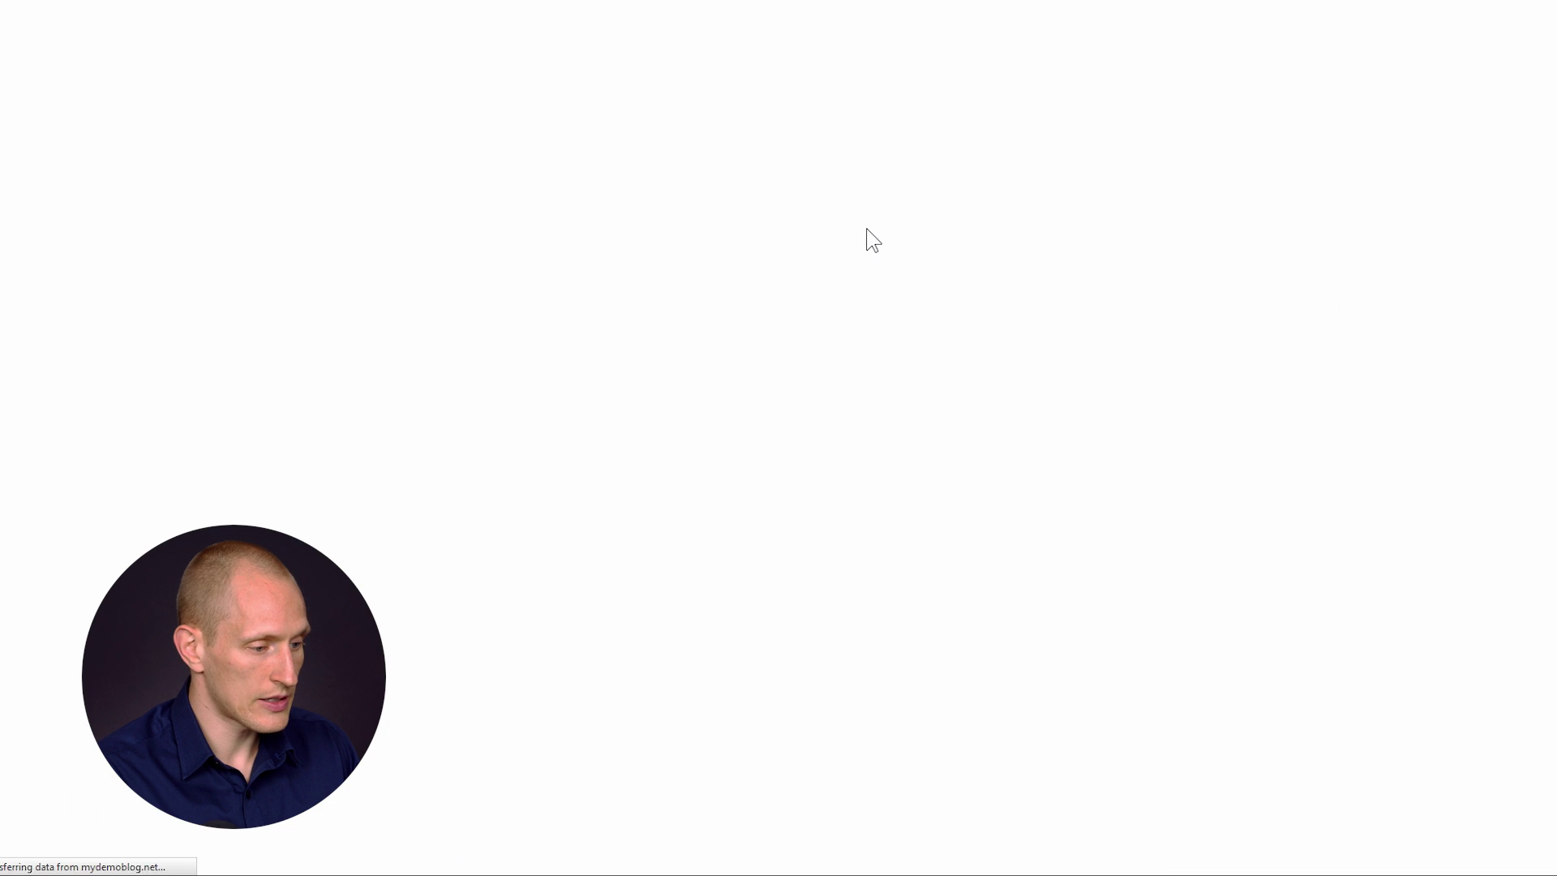
scroll(755, 292, down, 2)
scroll(754, 292, down, 5)
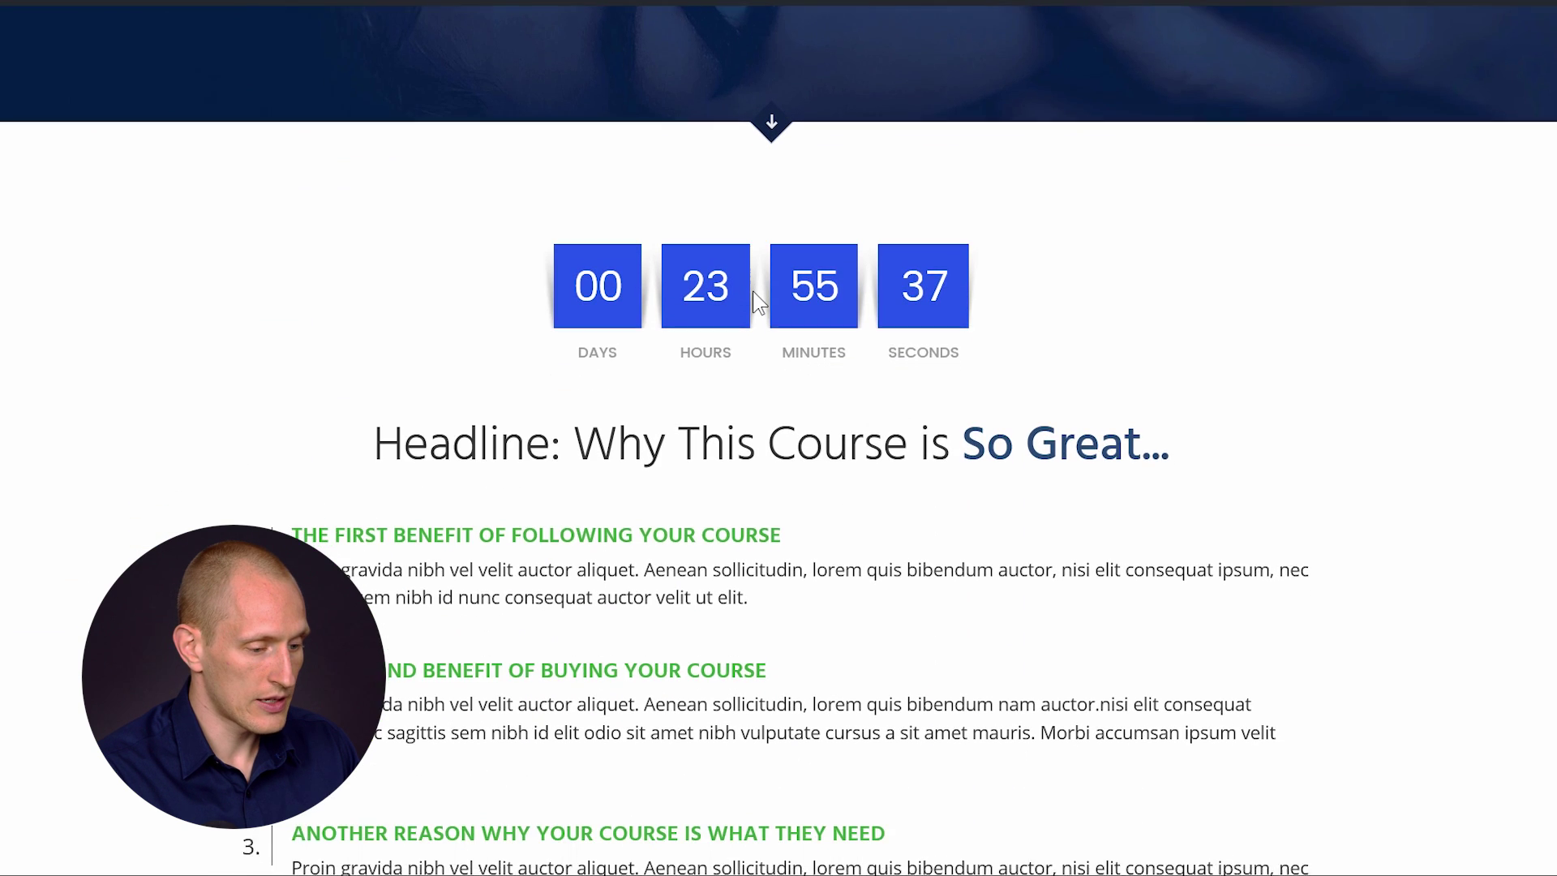